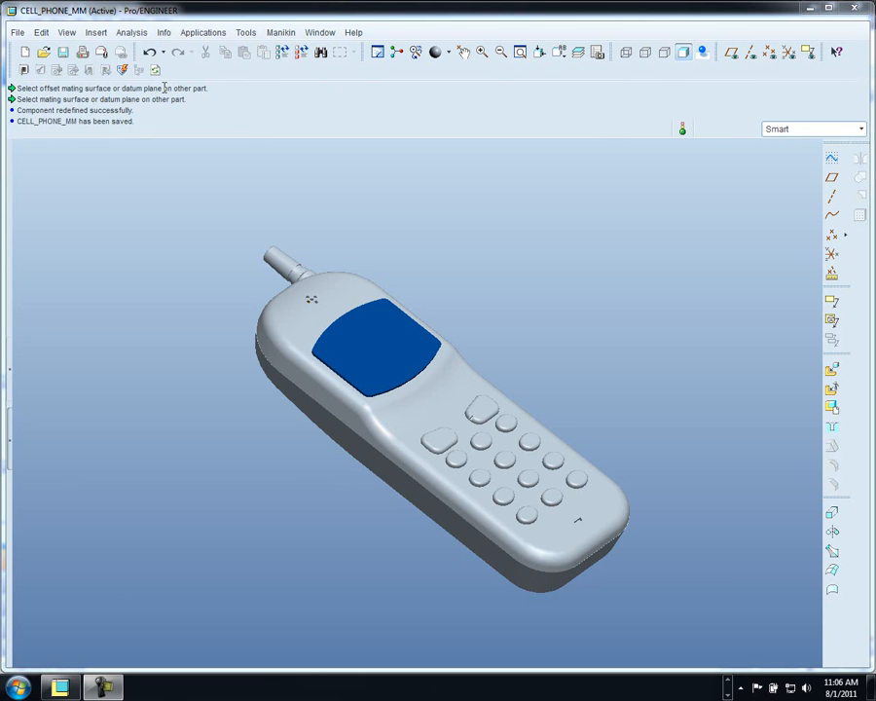
# - Log in to Autodesk Vault with server localhost and database DemoVault
pyautogui.click(17, 33)
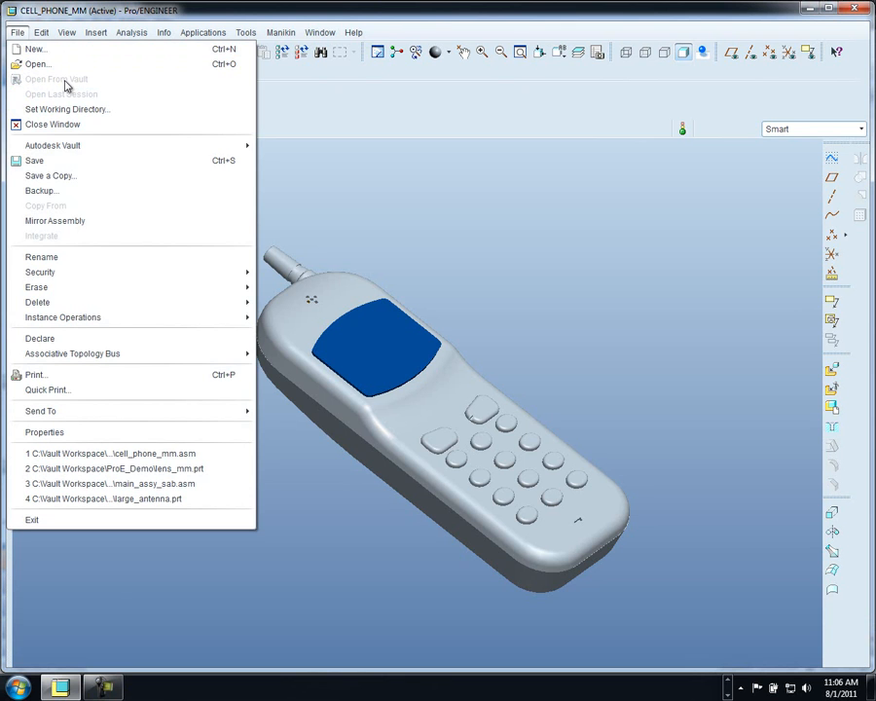
pyautogui.moveTo(112, 146)
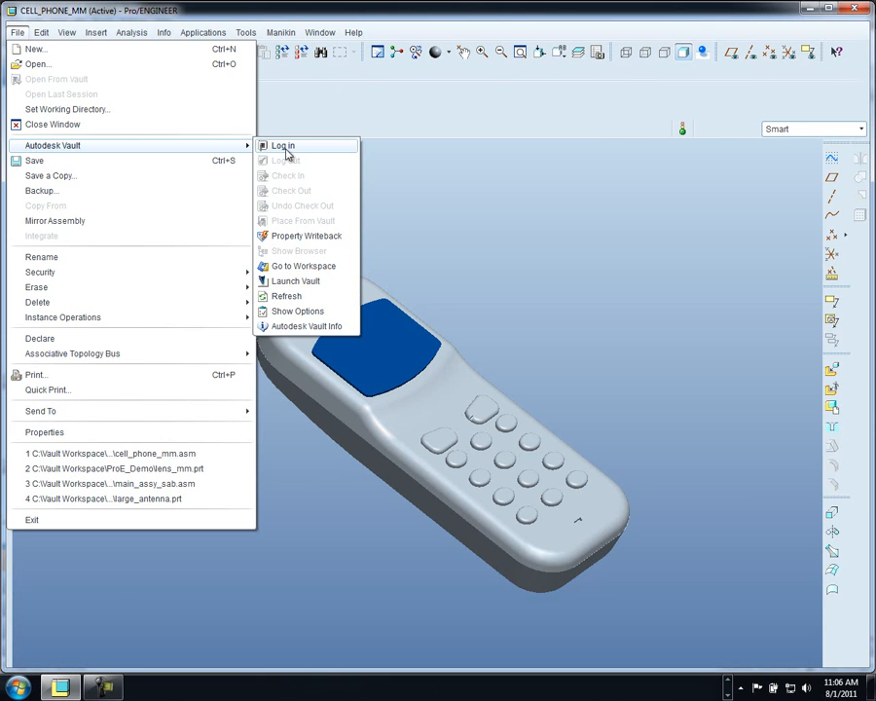
pyautogui.click(285, 148)
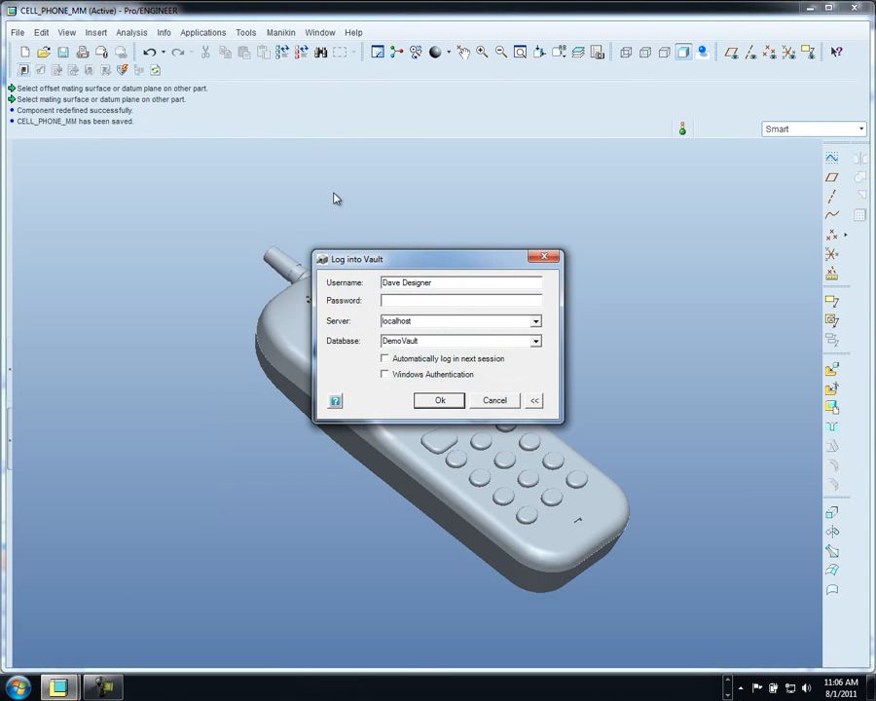
pyautogui.moveTo(397, 261); pyautogui.dragTo(385, 246)
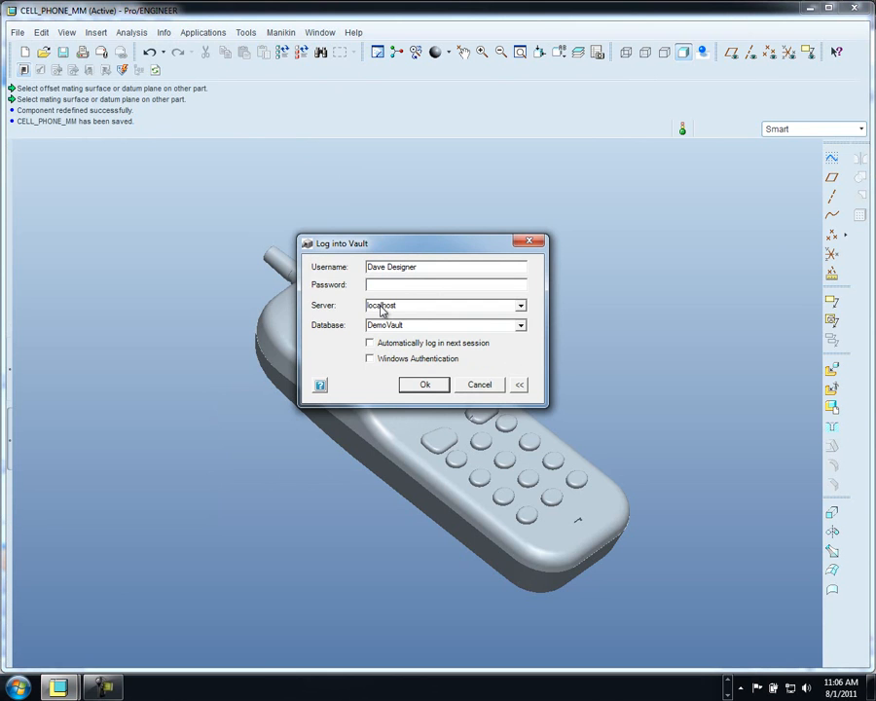
pyautogui.click(426, 385)
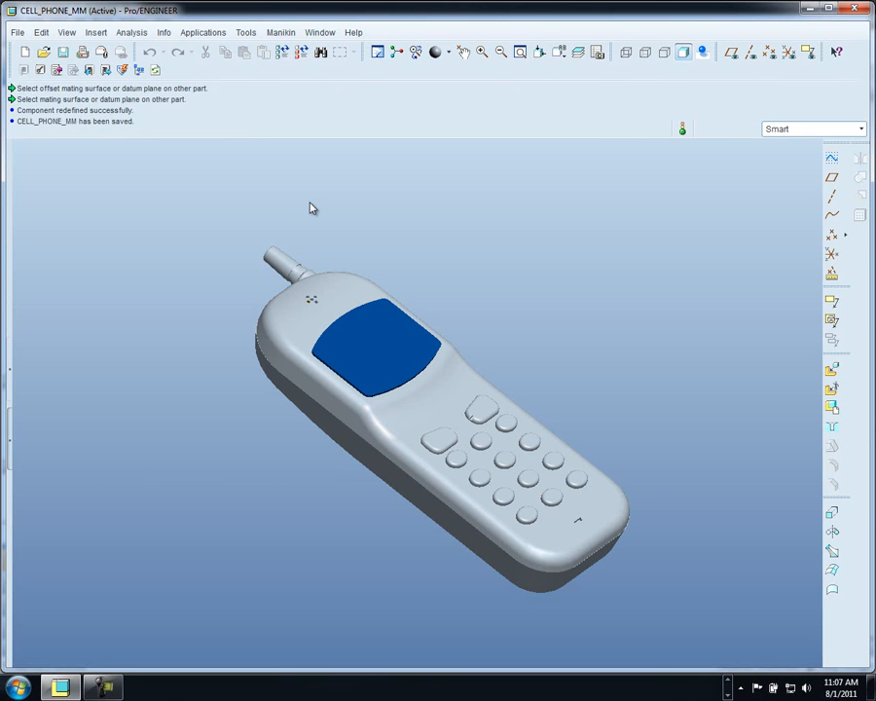
# - Add a new String parameter named ProE_Prop to the assembly
pyautogui.click(245, 32)
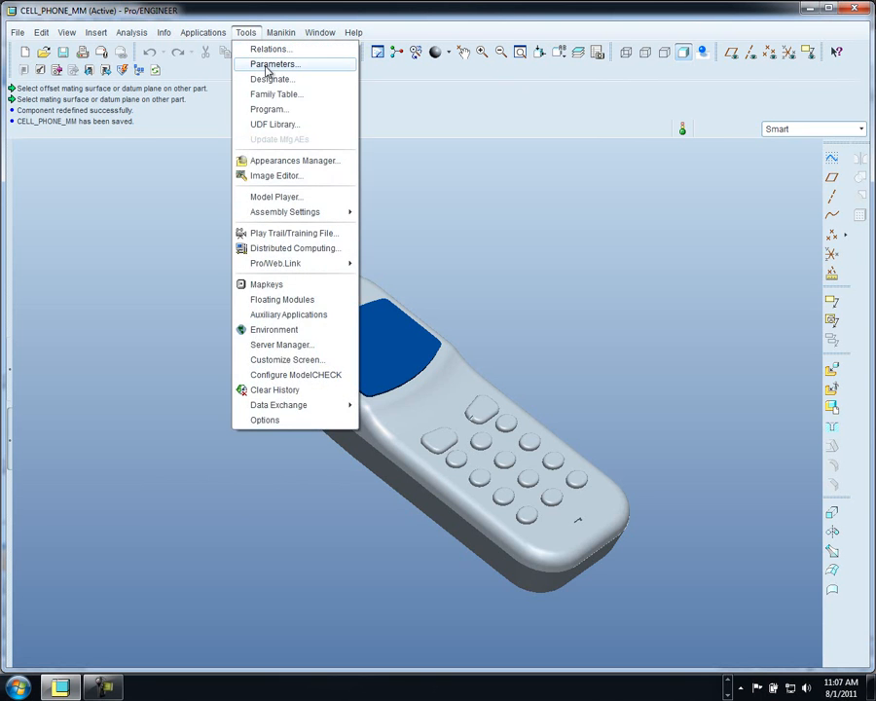
pyautogui.click(268, 65)
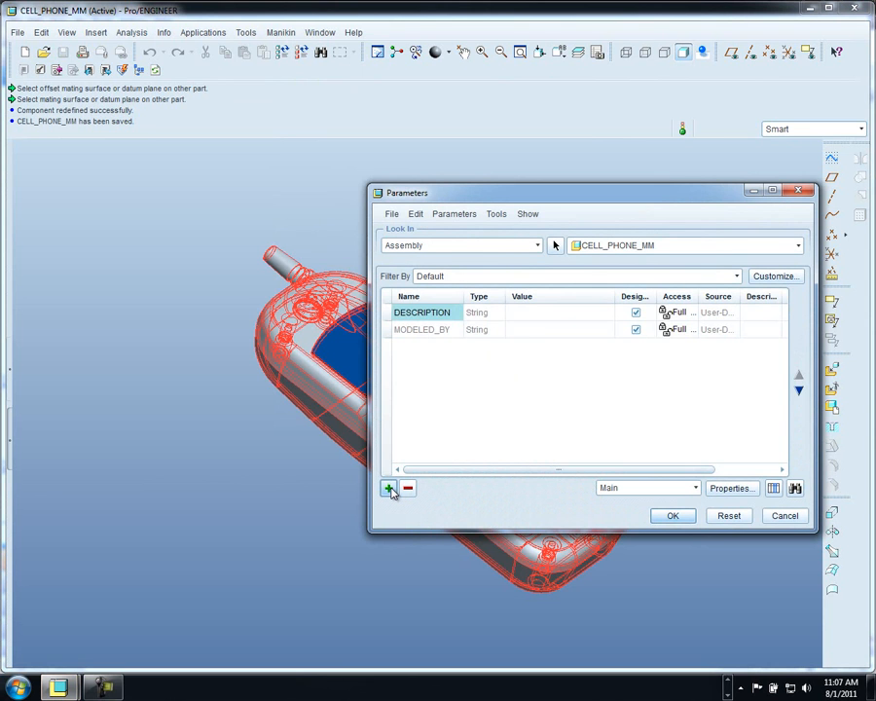
pyautogui.click(390, 489)
pyautogui.write('Pr')
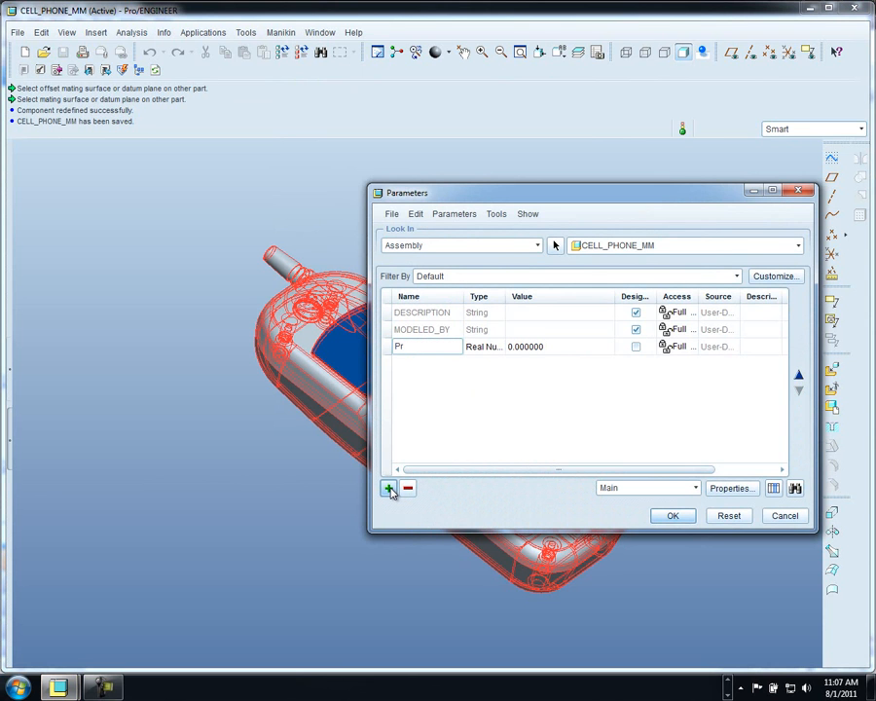
pyautogui.write('oE_Prop')
pyautogui.click(489, 348)
pyautogui.click(486, 350)
pyautogui.click(484, 383)
# - Set ProE_Prop's value to 'Cell Phone Assembly', designate it, and confirm
pyautogui.click(518, 346)
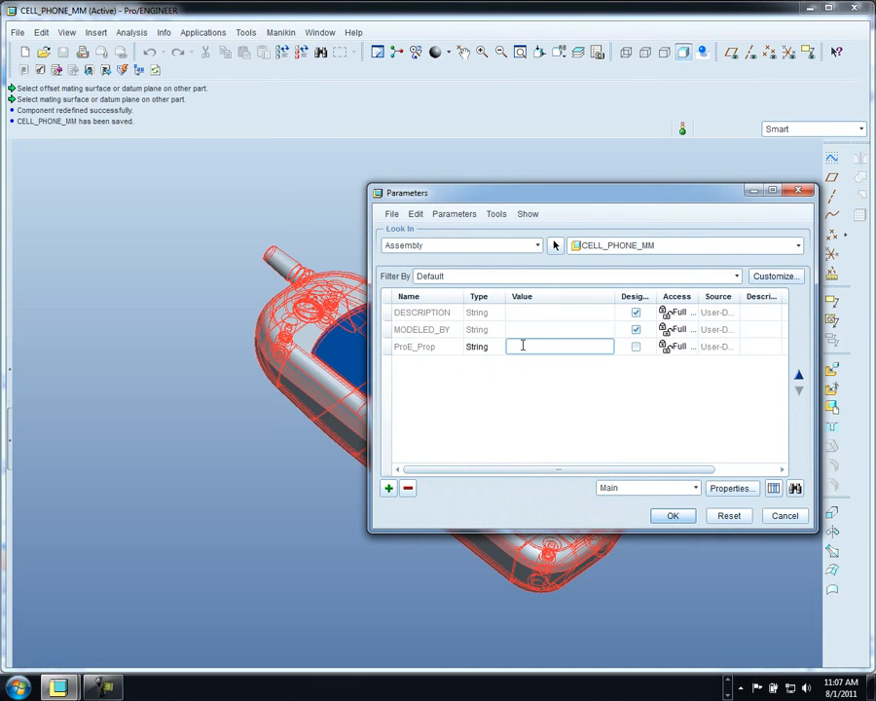
pyautogui.write('Cell Phone Assembly')
pyautogui.click(636, 347)
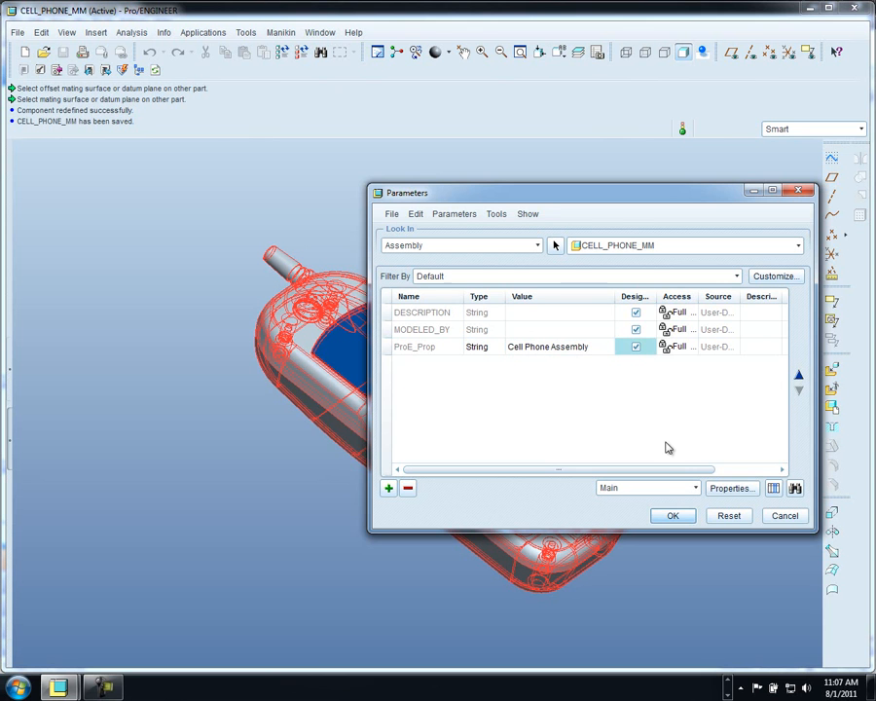
pyautogui.click(677, 516)
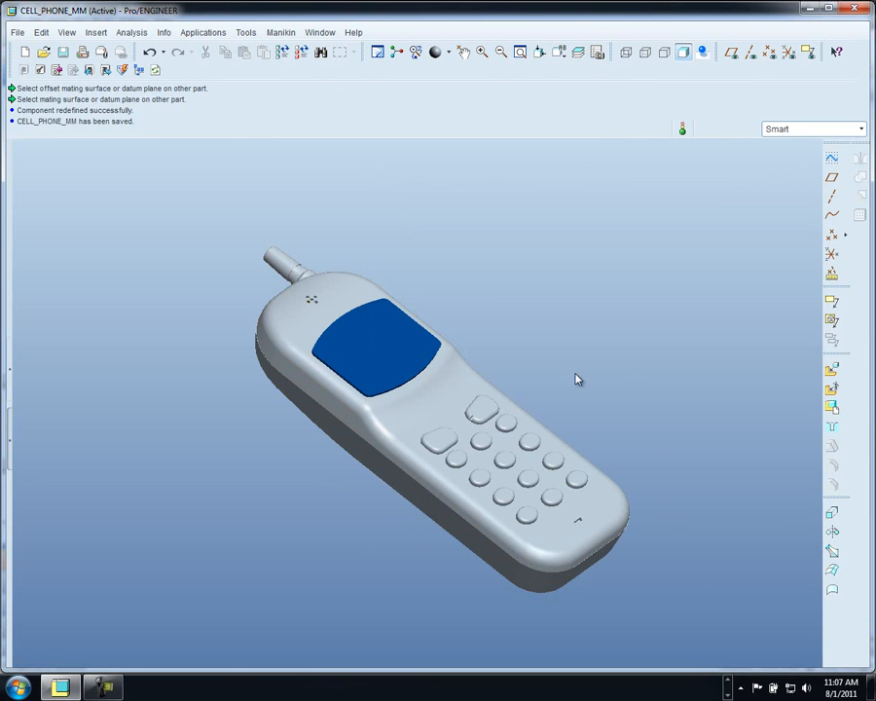
pyautogui.click(367, 354)
pyautogui.rightClick(443, 297)
pyautogui.click(469, 331)
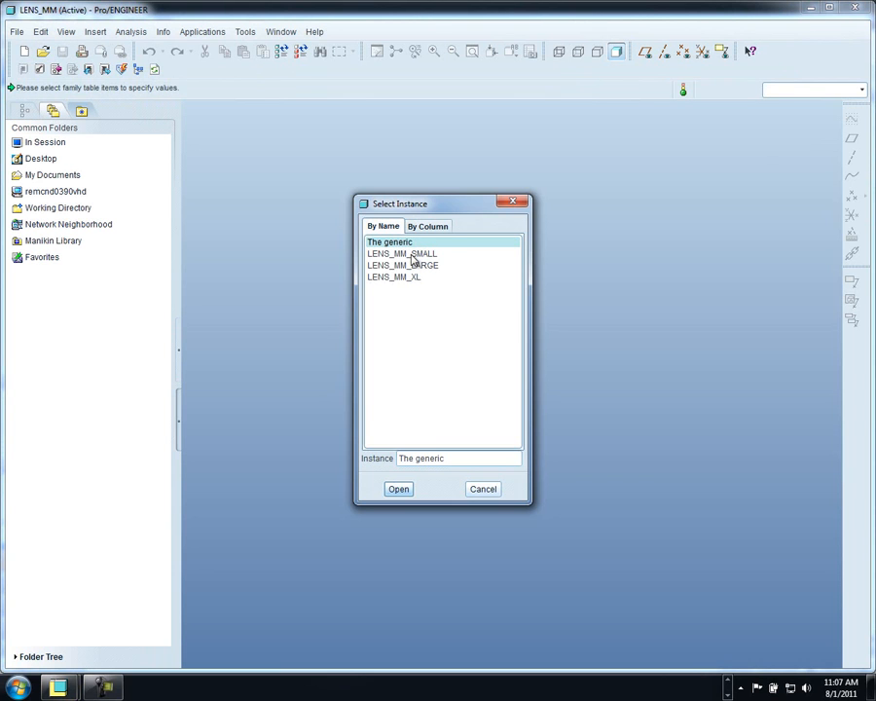
pyautogui.click(400, 489)
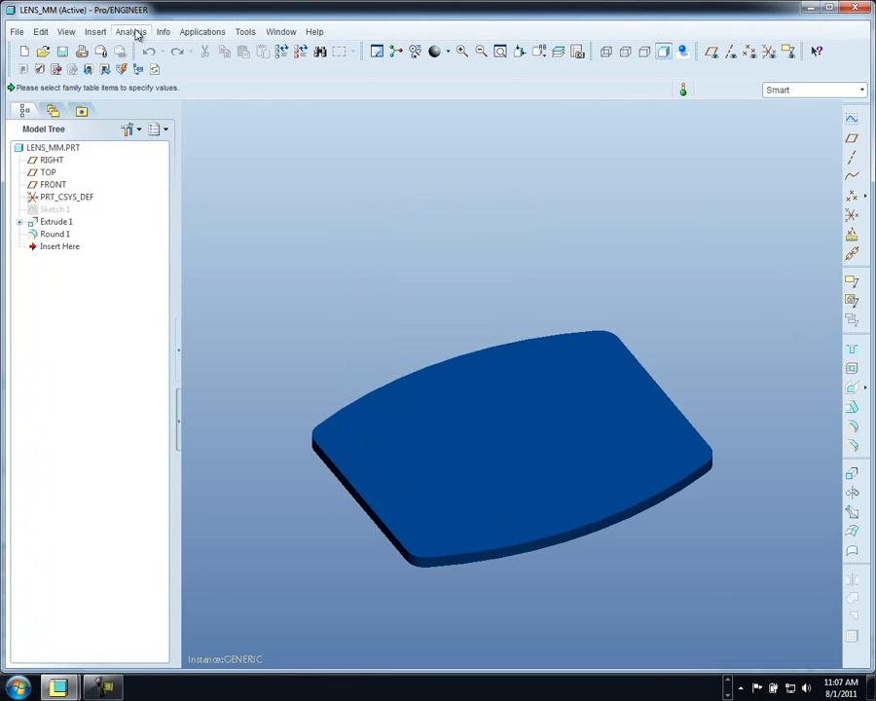
pyautogui.click(16, 31)
pyautogui.click(44, 125)
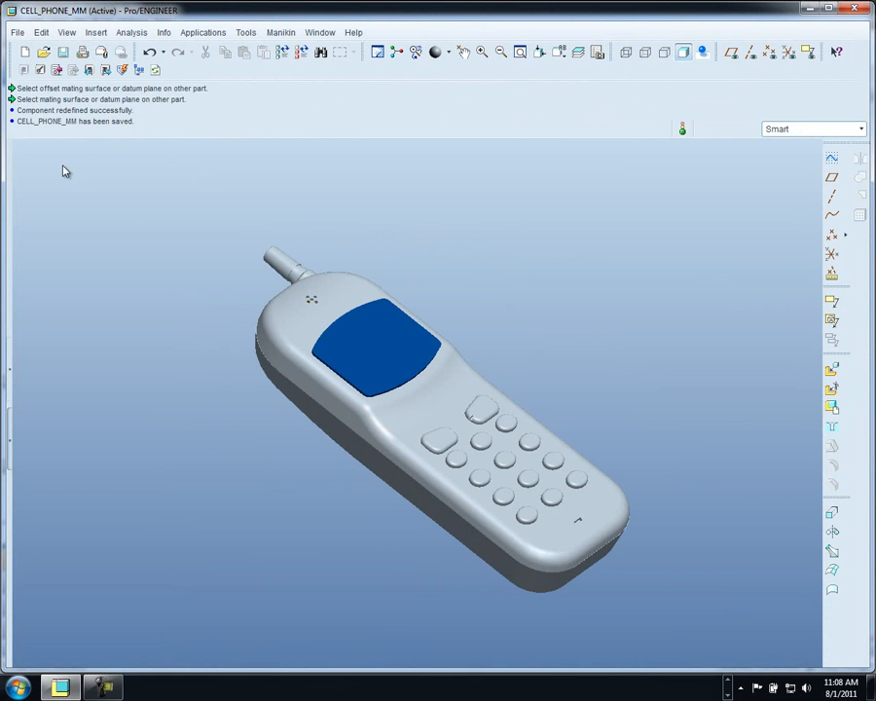
# - Check in the assembly with comment 'Inital check-in to Vault', updating all factory files
pyautogui.click(57, 72)
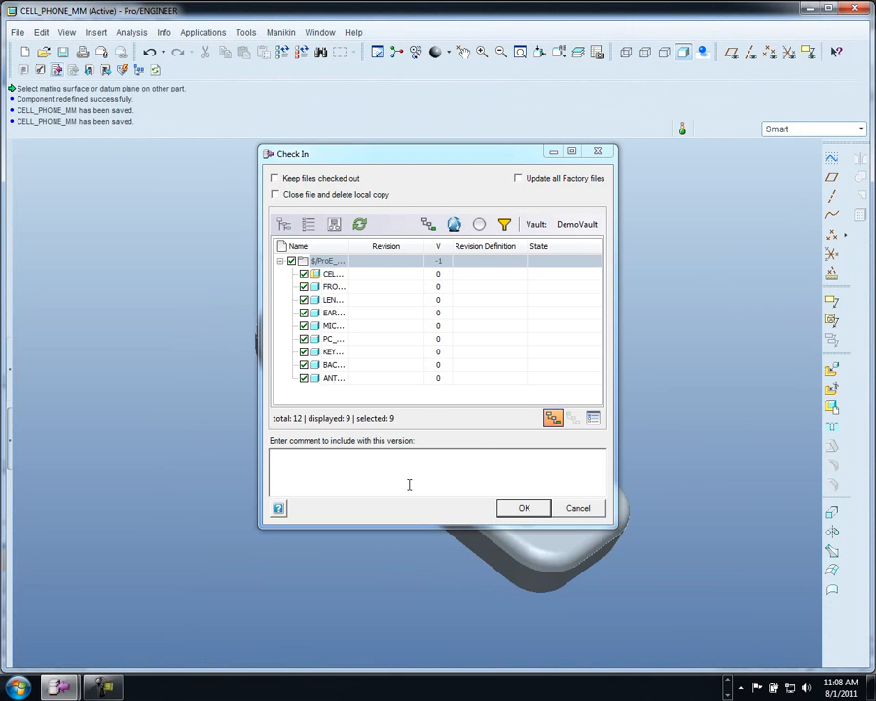
pyautogui.moveTo(347, 245); pyautogui.dragTo(434, 247)
pyautogui.click(345, 460)
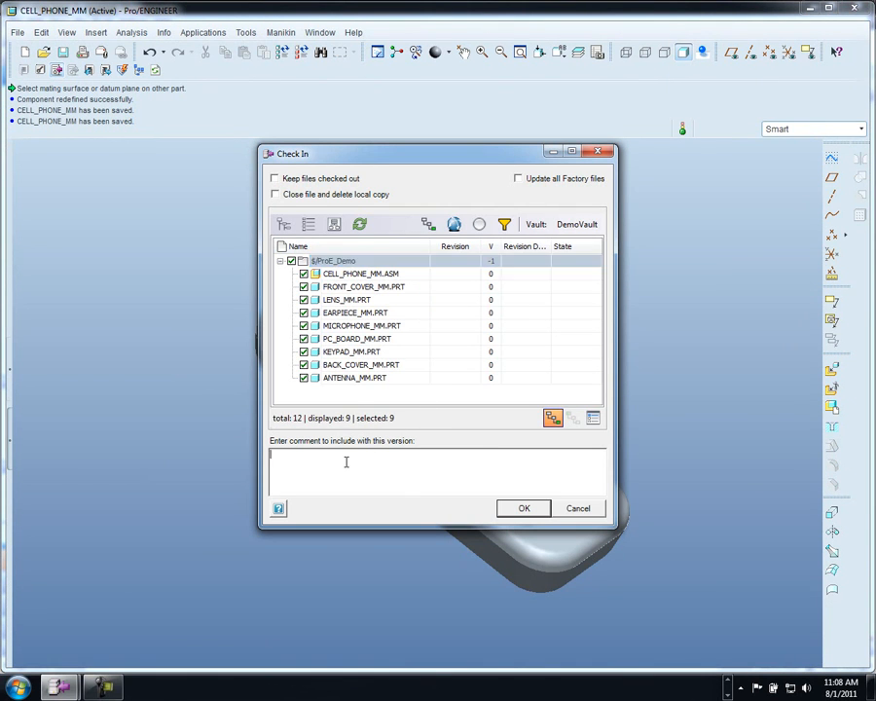
pyautogui.write('Inital check-in to Vault')
pyautogui.click(519, 179)
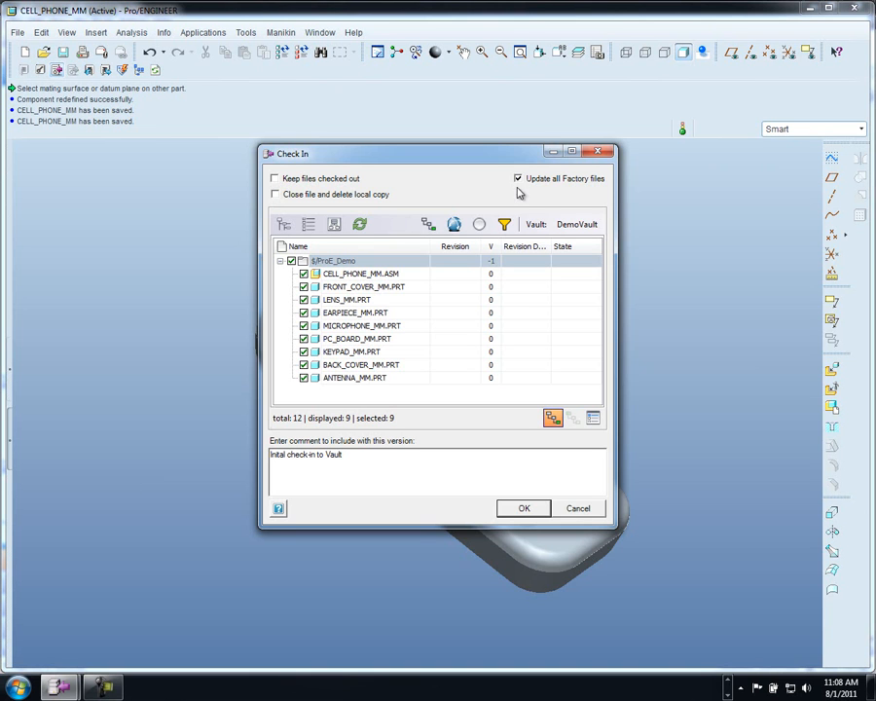
pyautogui.click(523, 508)
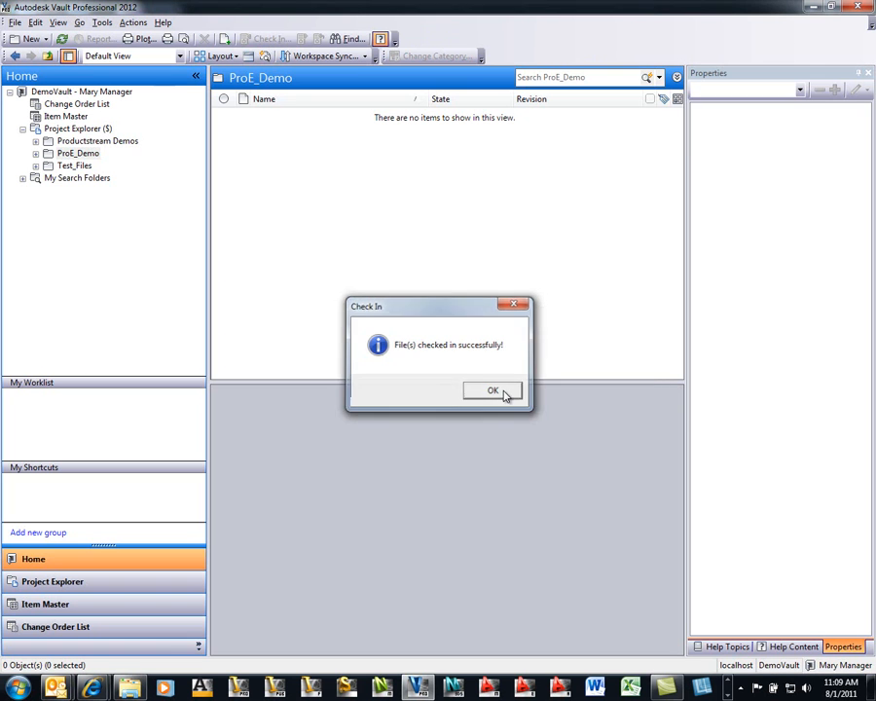
pyautogui.click(503, 392)
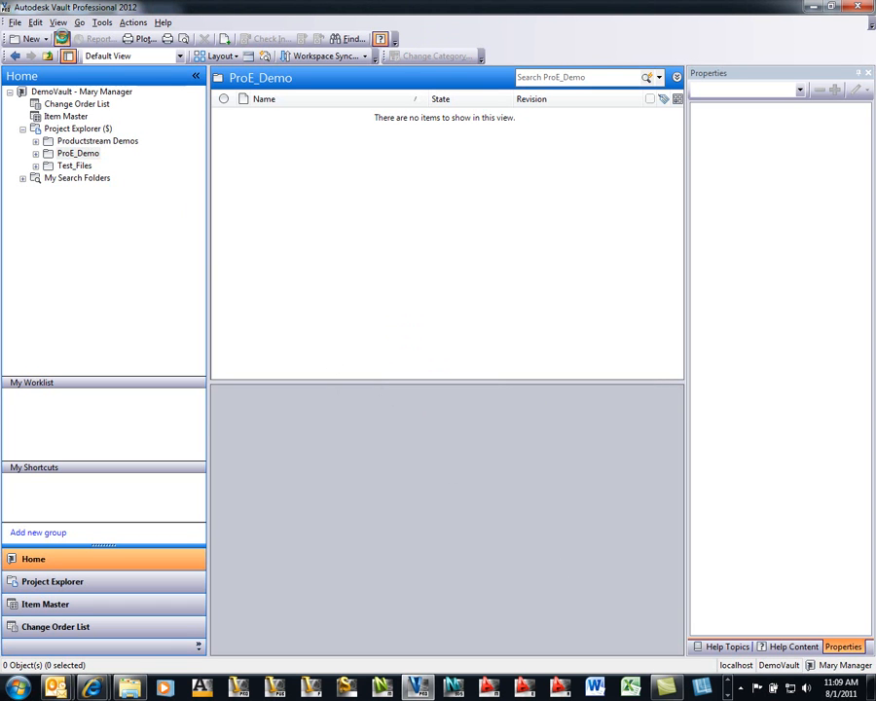
# - Refresh the ProE_Demo folder and preview CELL_PHONE_MM.ASM, rotating and zooming the model
pyautogui.click(61, 39)
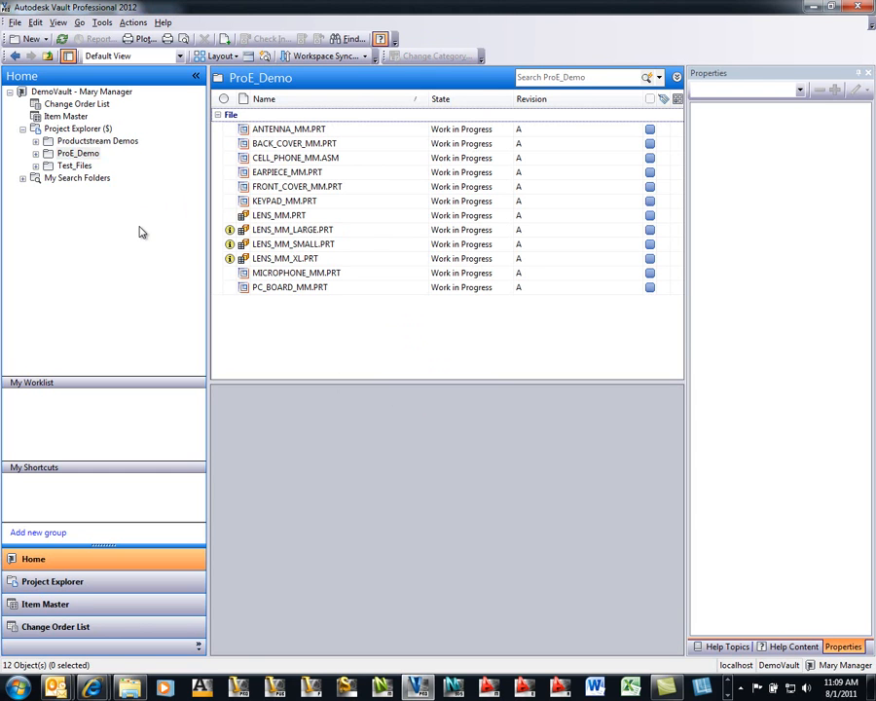
pyautogui.click(70, 156)
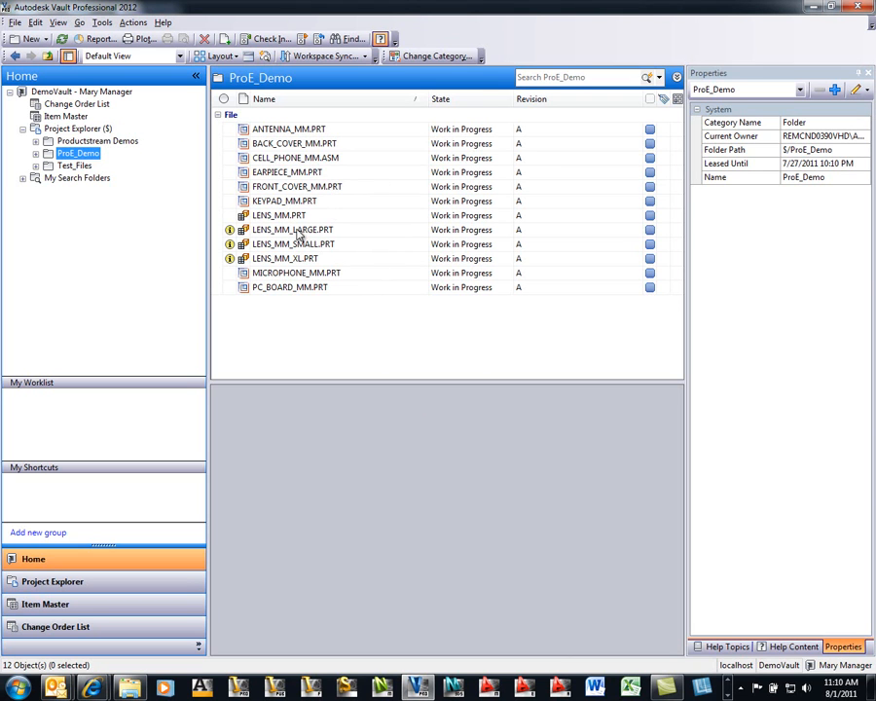
pyautogui.click(288, 158)
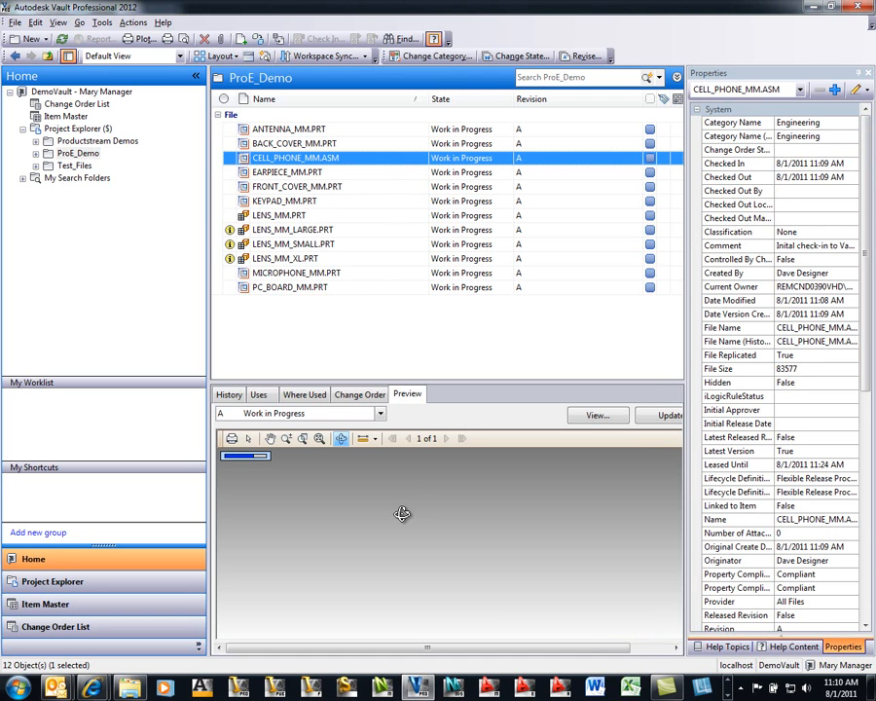
pyautogui.moveTo(402, 514)
pyautogui.mouseDown()
pyautogui.moveTo(471, 509)
pyautogui.moveTo(231, 540)
pyautogui.mouseUp()
pyautogui.scroll(5, 404, 497)
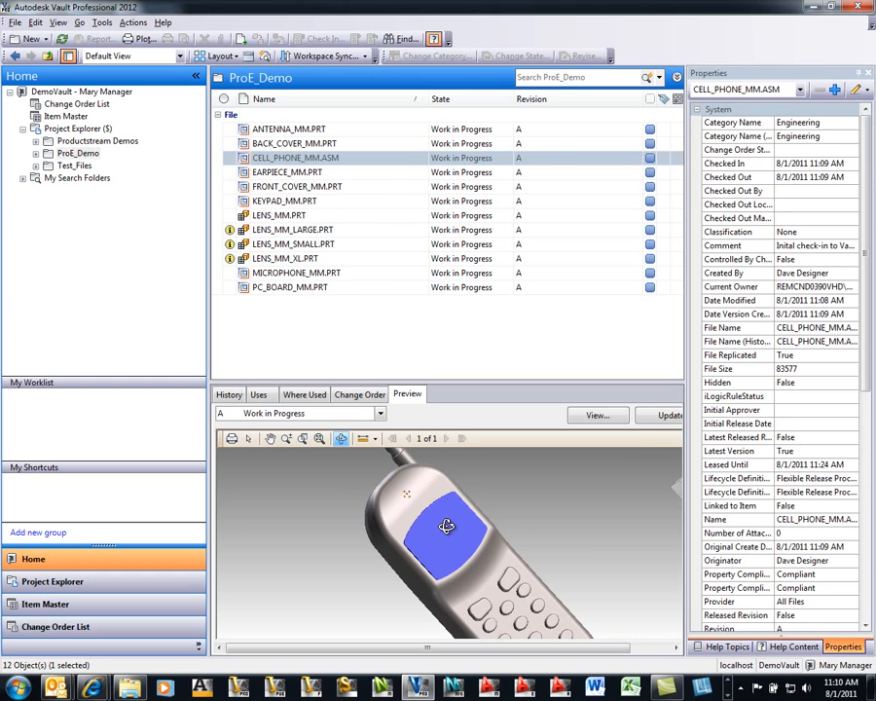
pyautogui.scroll(-3, 446, 526)
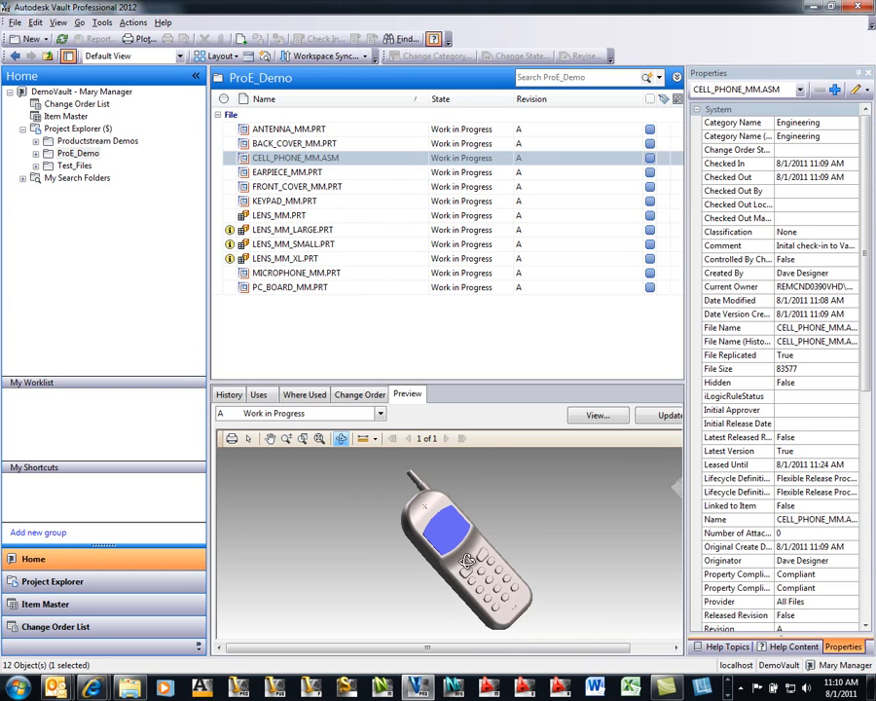
# - Browse Uses and Where Used for the assembly, LENS_MM_SMALL.PRT and LENS_MM.PRT
pyautogui.click(260, 394)
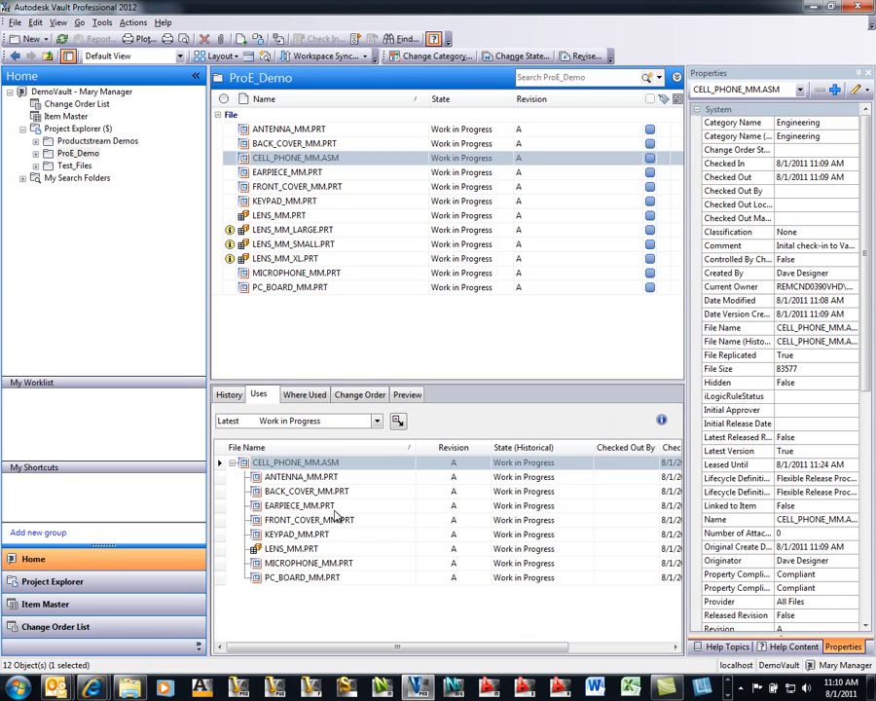
pyautogui.click(280, 245)
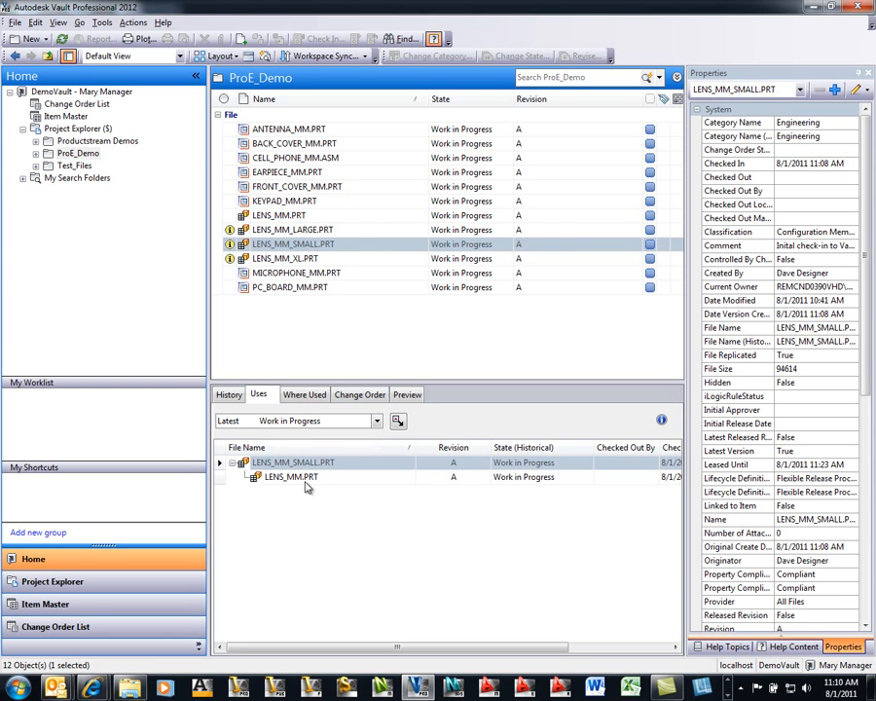
pyautogui.click(302, 394)
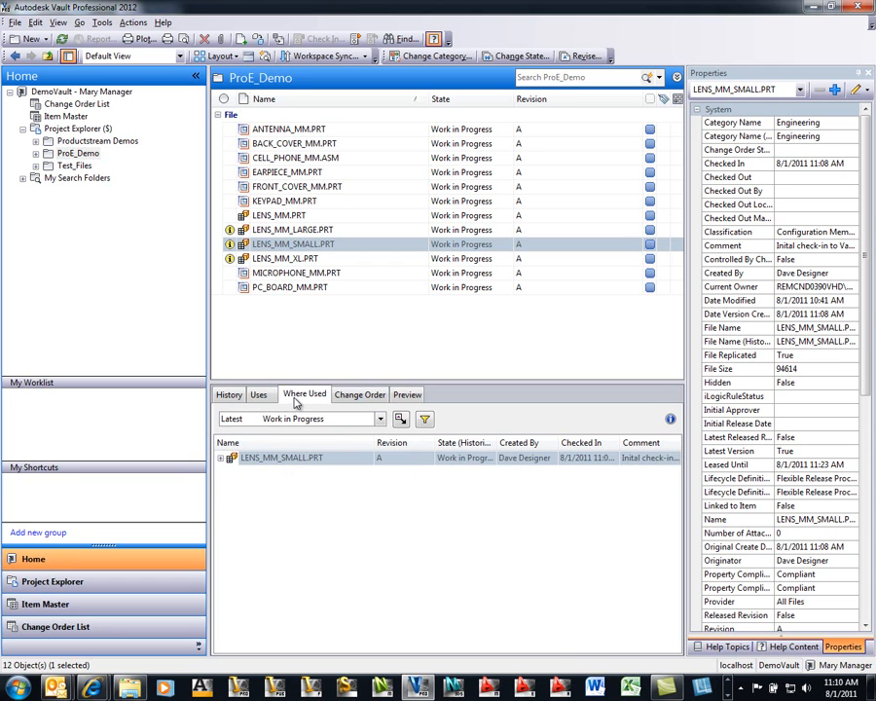
pyautogui.click(280, 217)
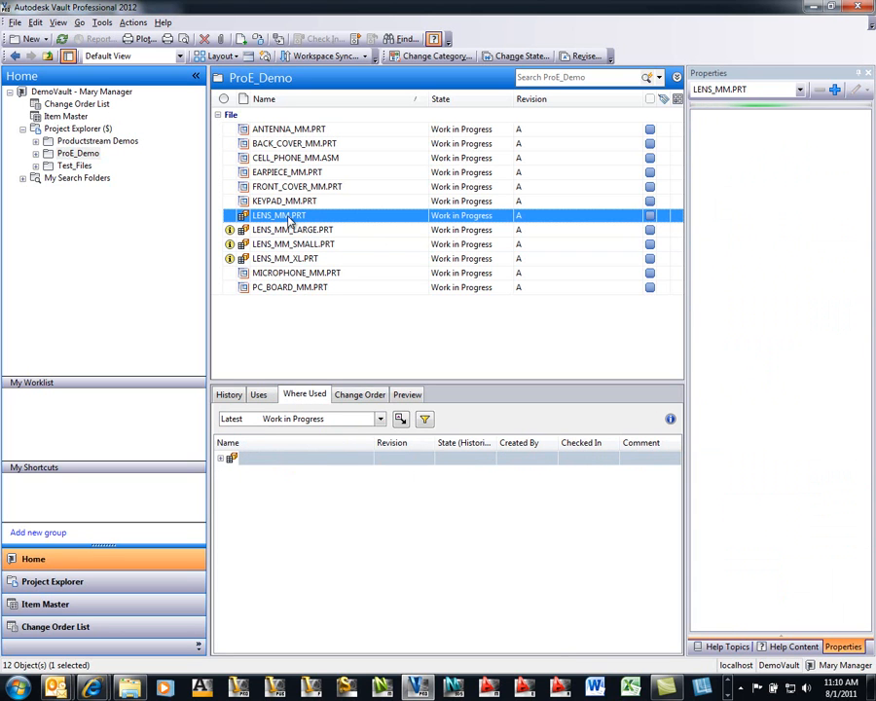
pyautogui.click(222, 459)
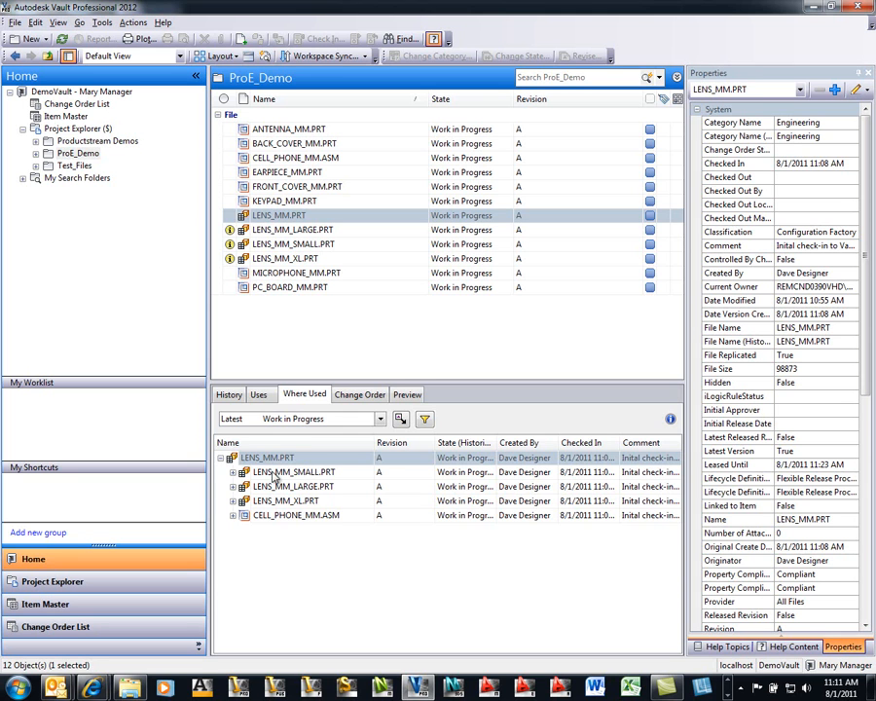
pyautogui.click(258, 395)
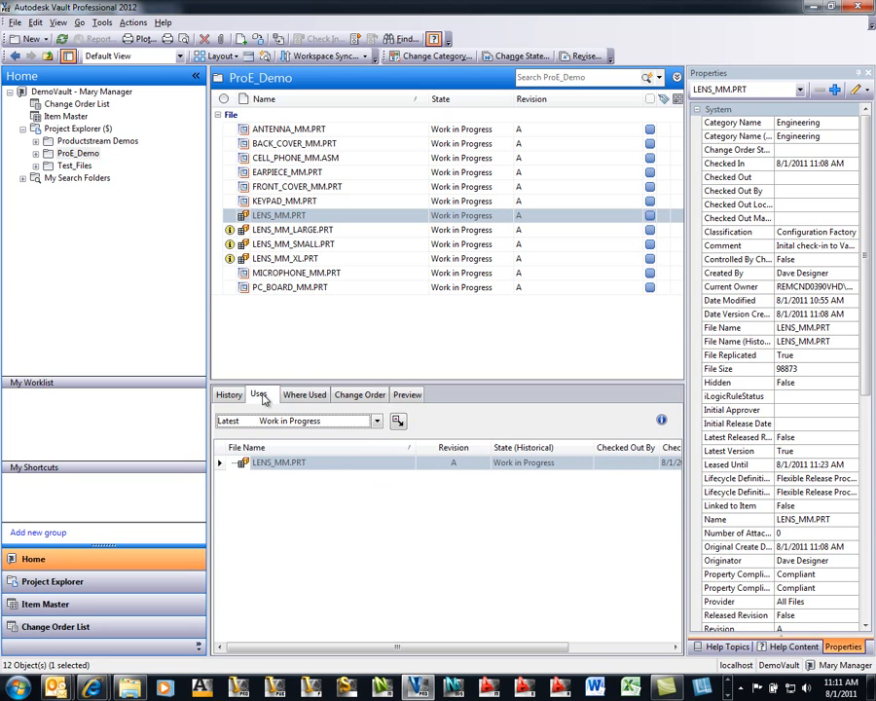
pyautogui.click(292, 159)
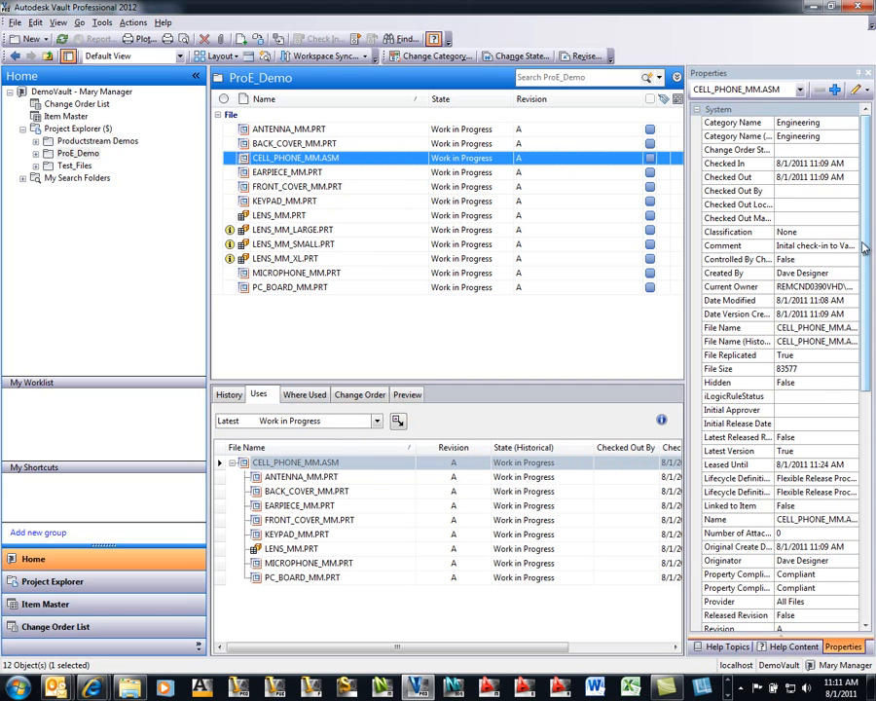
# - Rotate and zoom the assembly preview, then select CELL_PHONE_MM.ASM and ANTENNA_MM.PRT together
pyautogui.moveTo(867, 246); pyautogui.dragTo(867, 480)
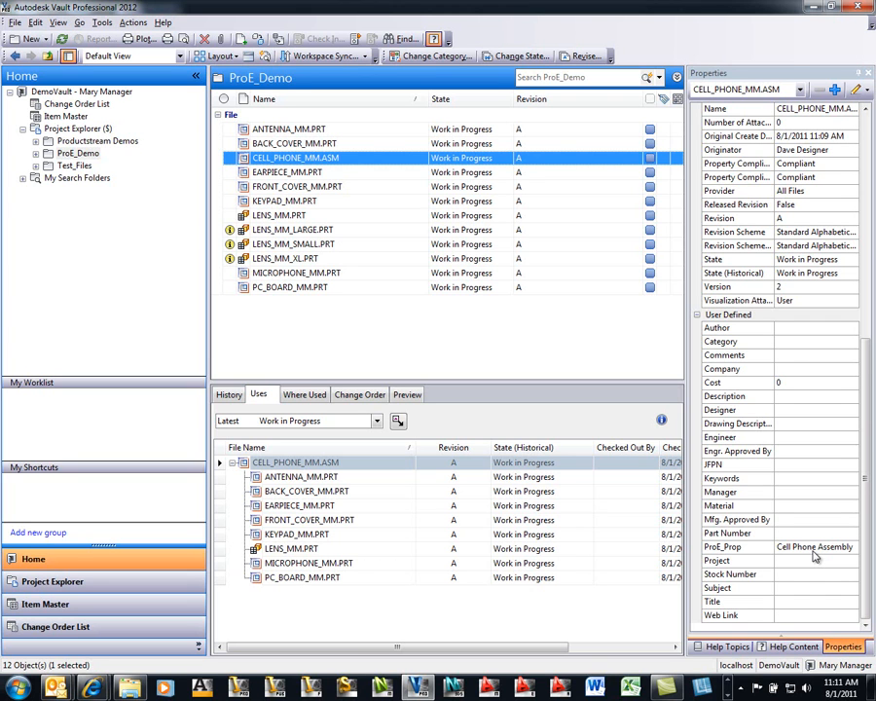
pyautogui.click(410, 394)
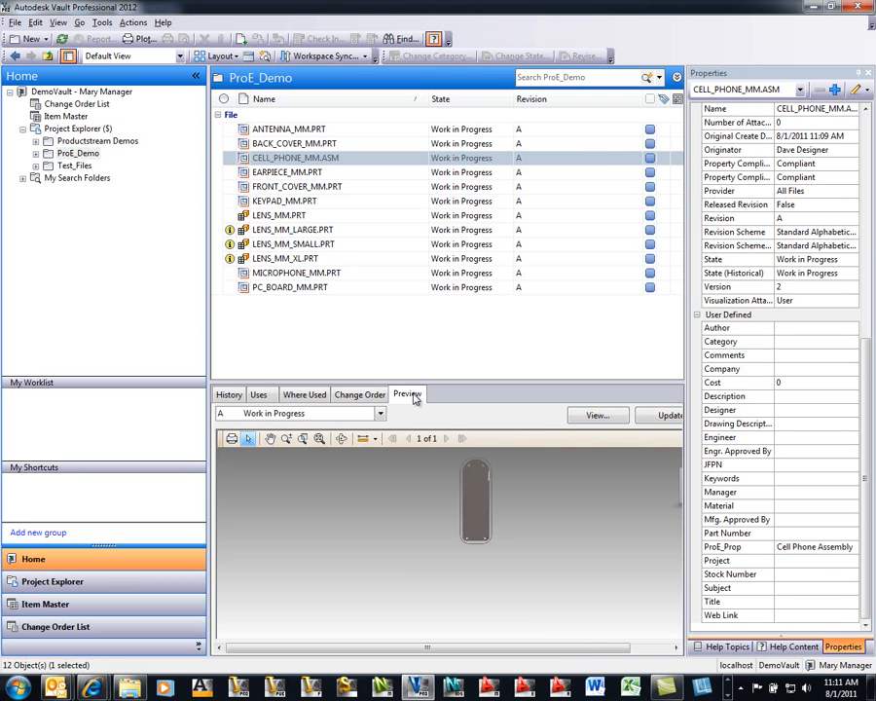
pyautogui.moveTo(475, 501); pyautogui.dragTo(375, 522)
pyautogui.scroll(6, 392, 497)
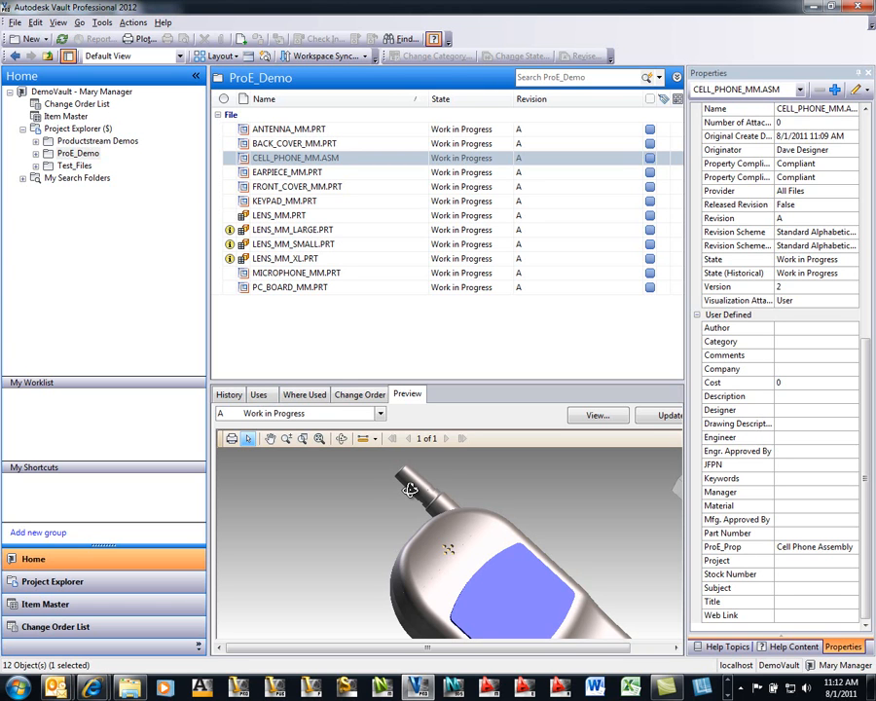
pyautogui.click(326, 159)
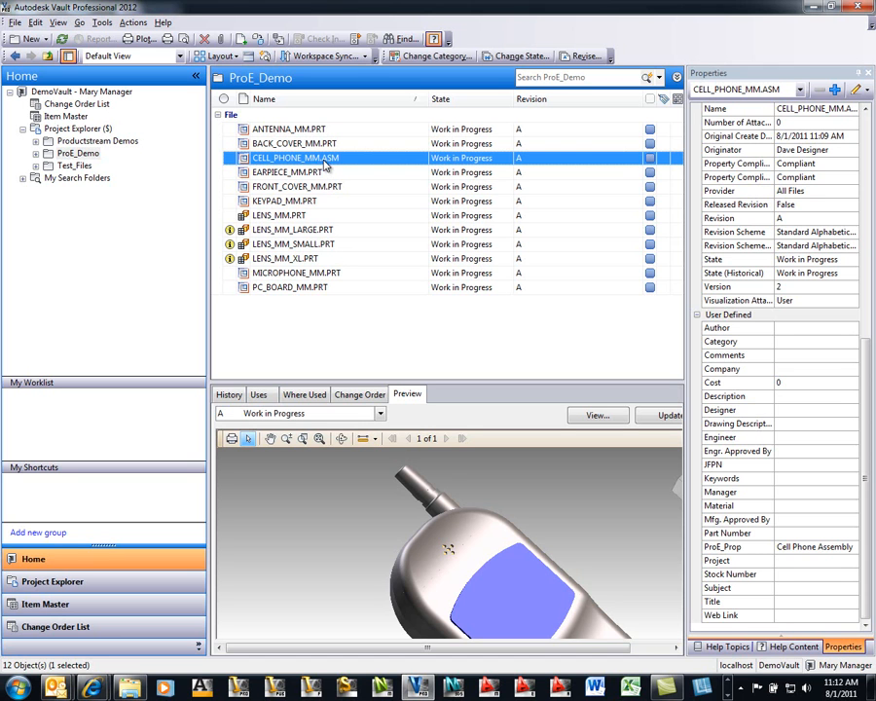
pyautogui.keyDown('ctrl'); pyautogui.click(304, 131); pyautogui.keyUp('ctrl')
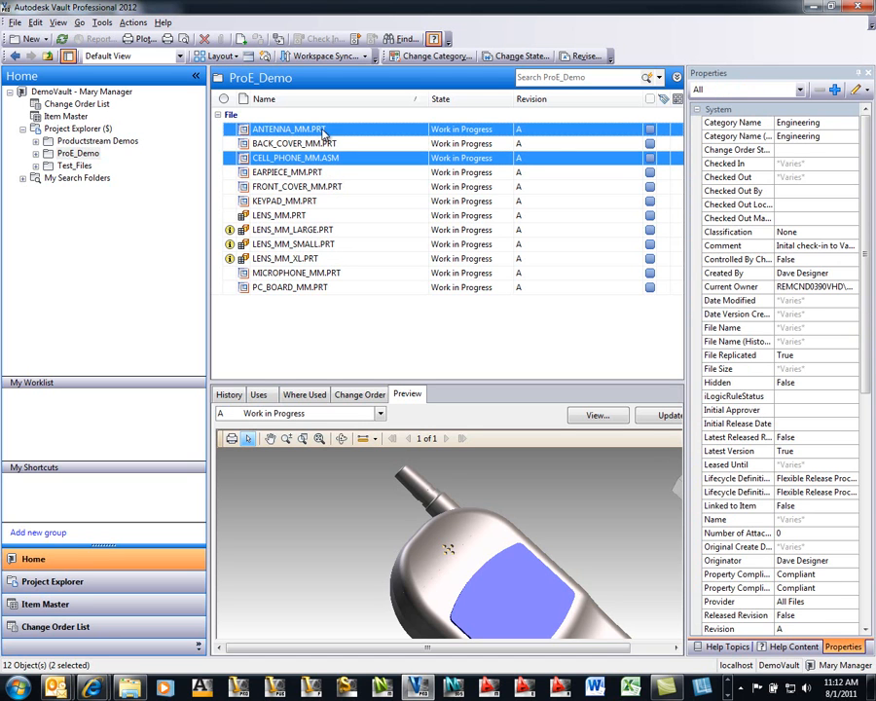
# - Revise CELL_PHONE_MM.ASM and ANTENNA_MM.PRT to revision B as a Primary revision, then return to Pro/ENGINEER
pyautogui.click(581, 56)
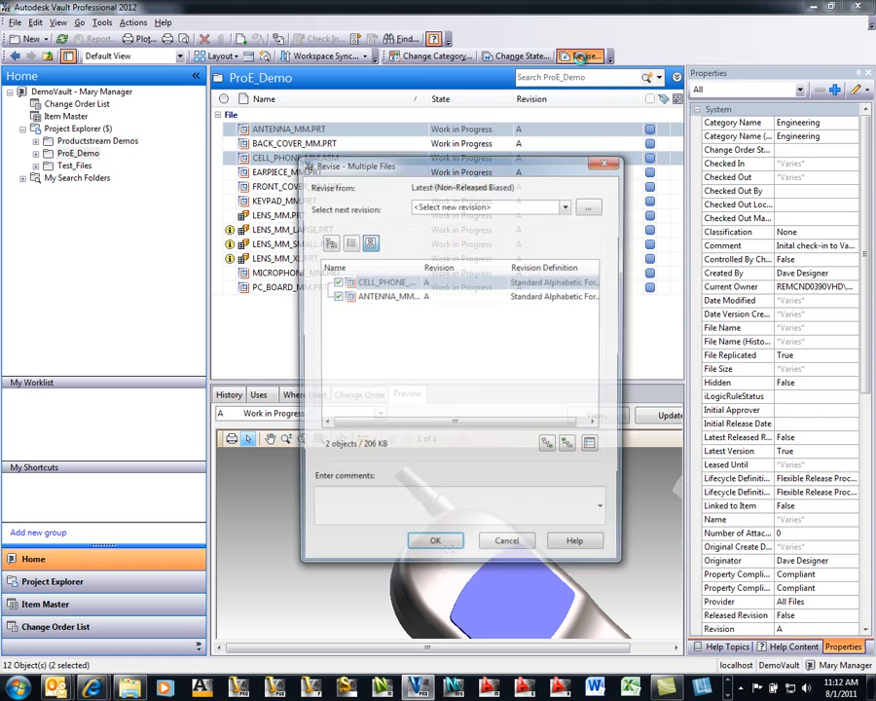
pyautogui.click(530, 205)
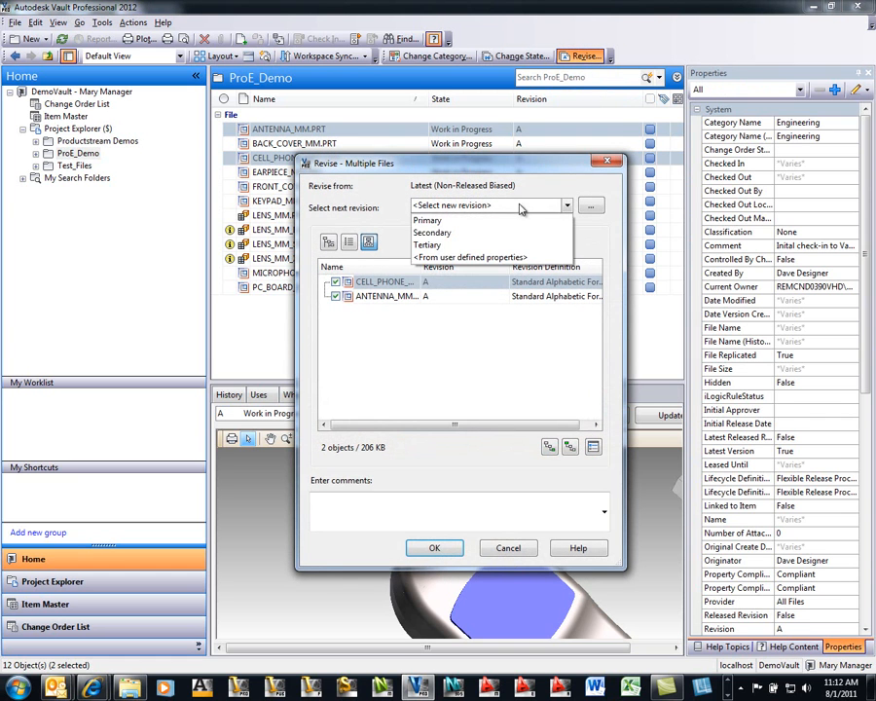
pyautogui.click(431, 221)
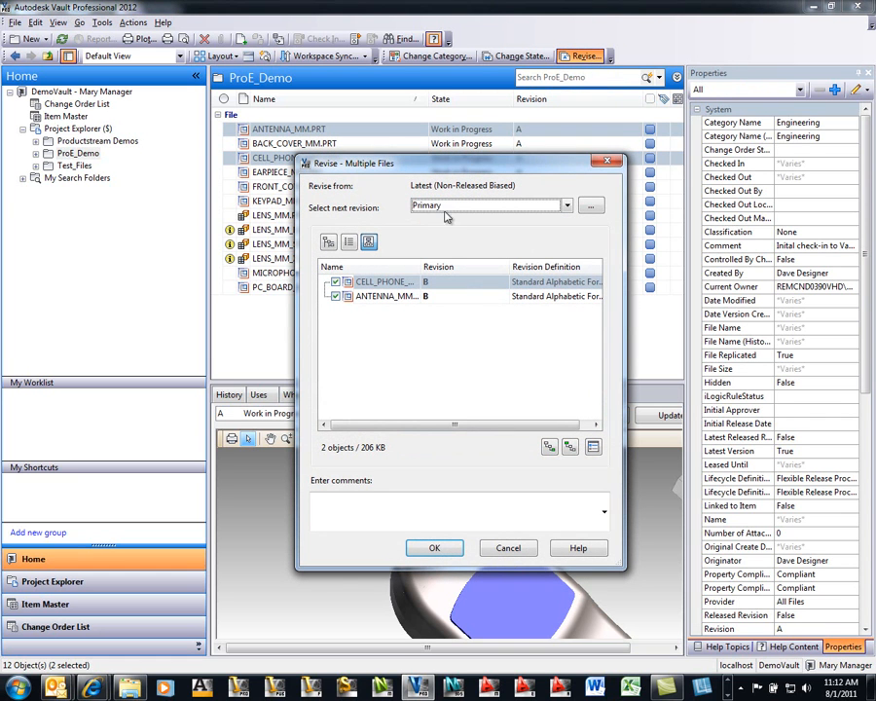
pyautogui.click(434, 548)
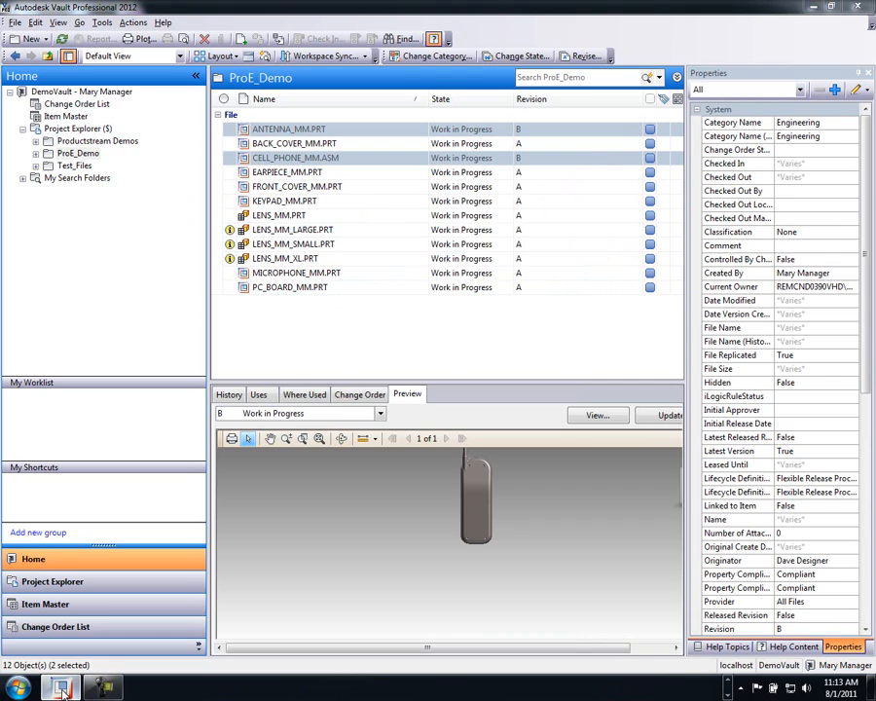
pyautogui.click(62, 688)
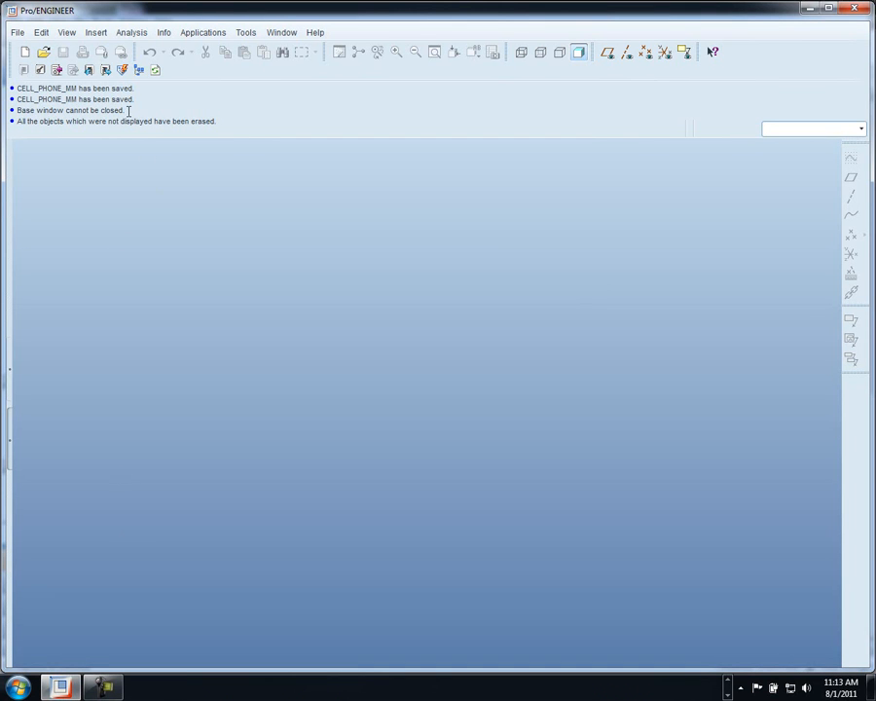
# - Open CELL_PHONE_MM.ASM revision B from the vault without checking out, and show its Vault tree
pyautogui.click(22, 34)
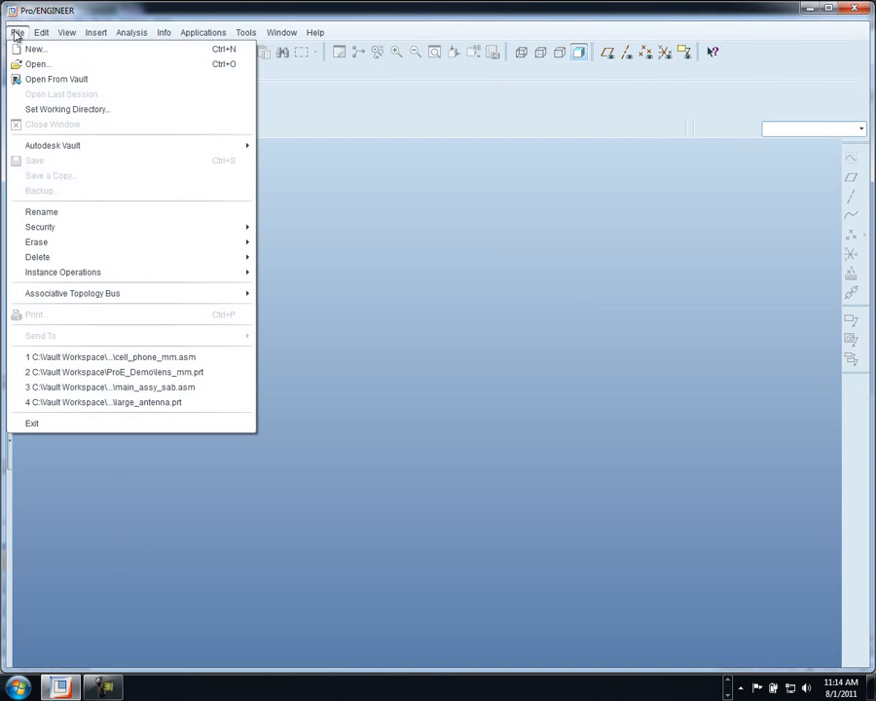
pyautogui.click(33, 83)
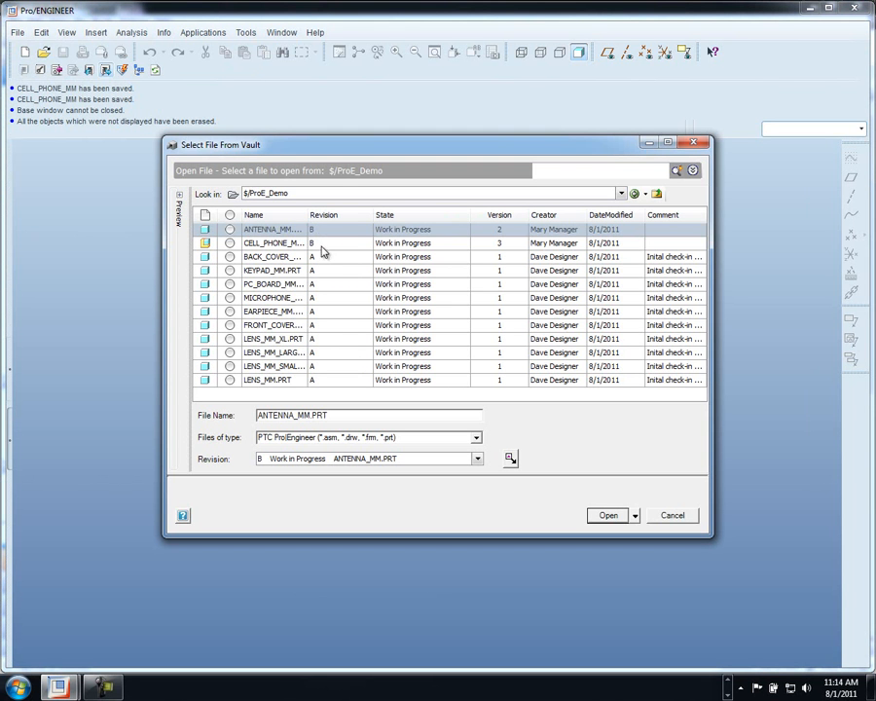
pyautogui.click(272, 243)
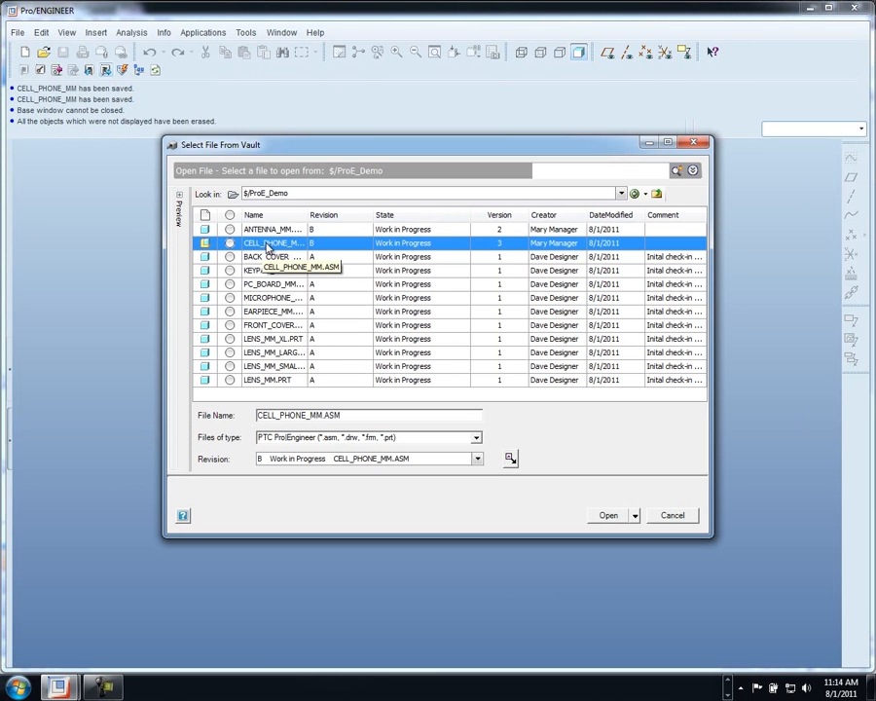
pyautogui.click(635, 516)
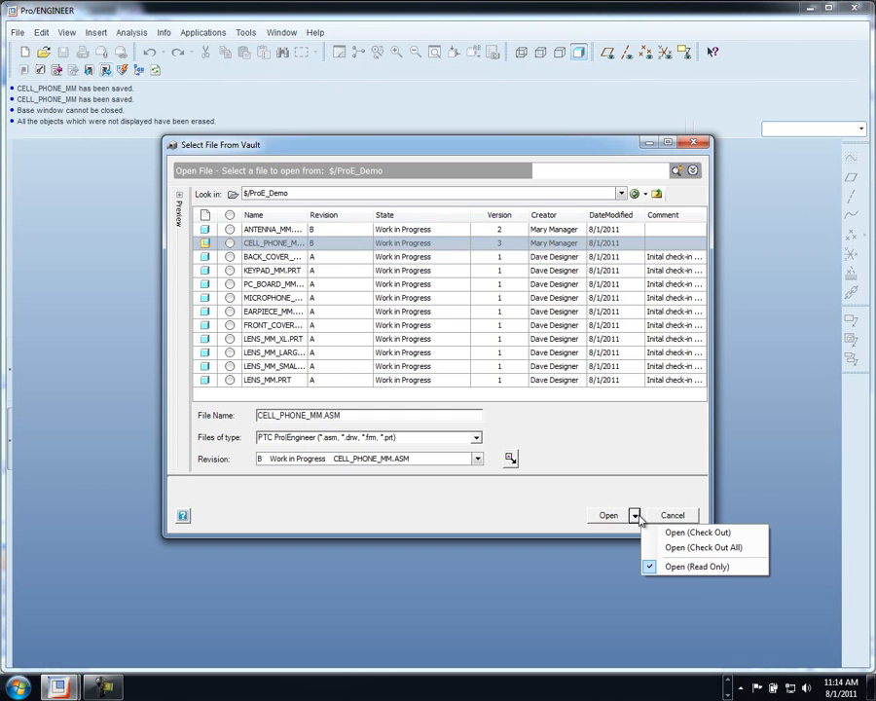
pyautogui.click(608, 515)
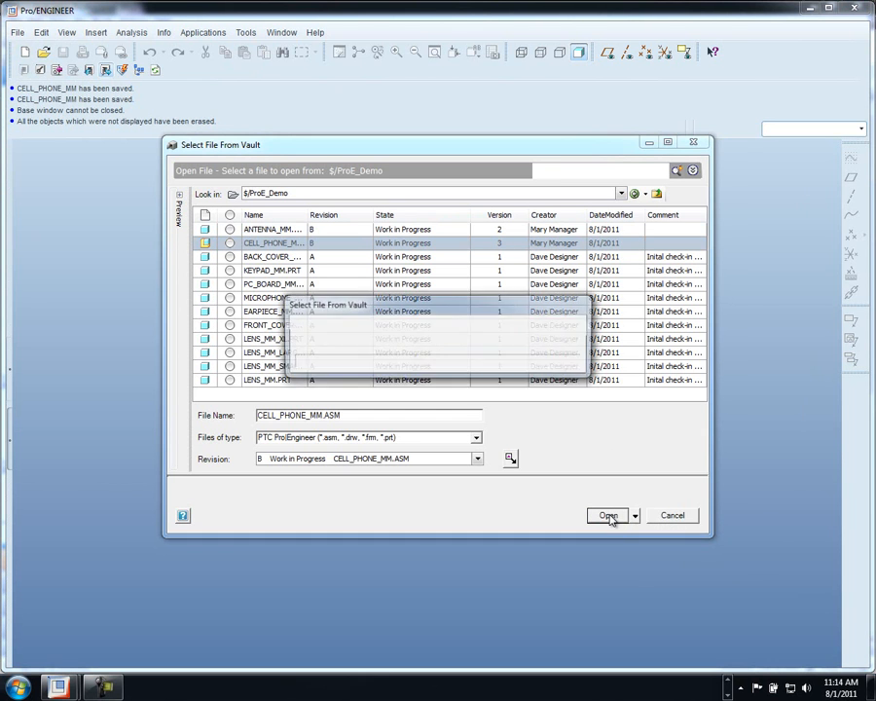
pyautogui.click(563, 392)
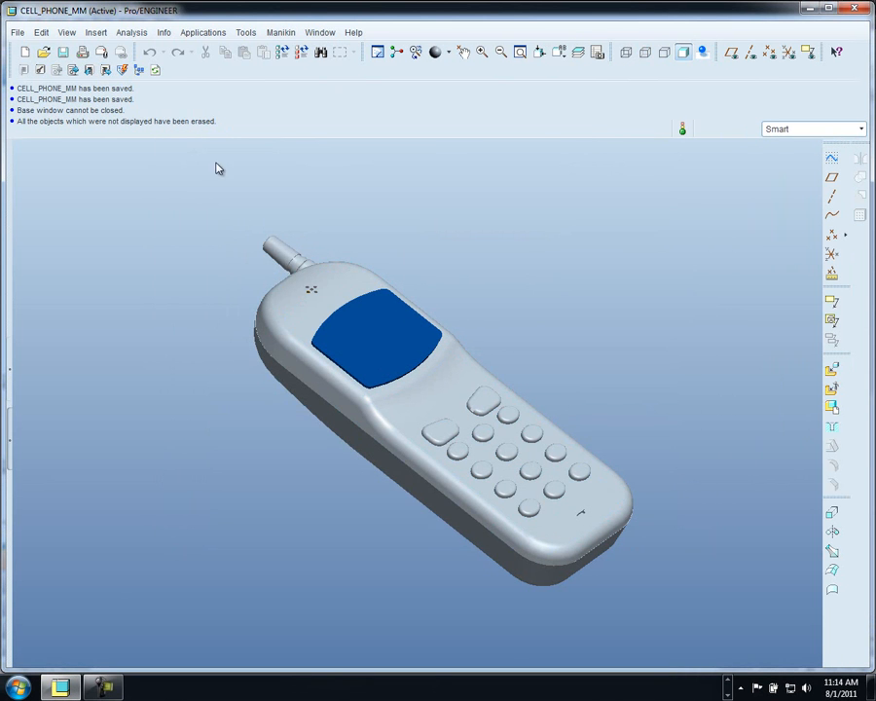
pyautogui.click(138, 72)
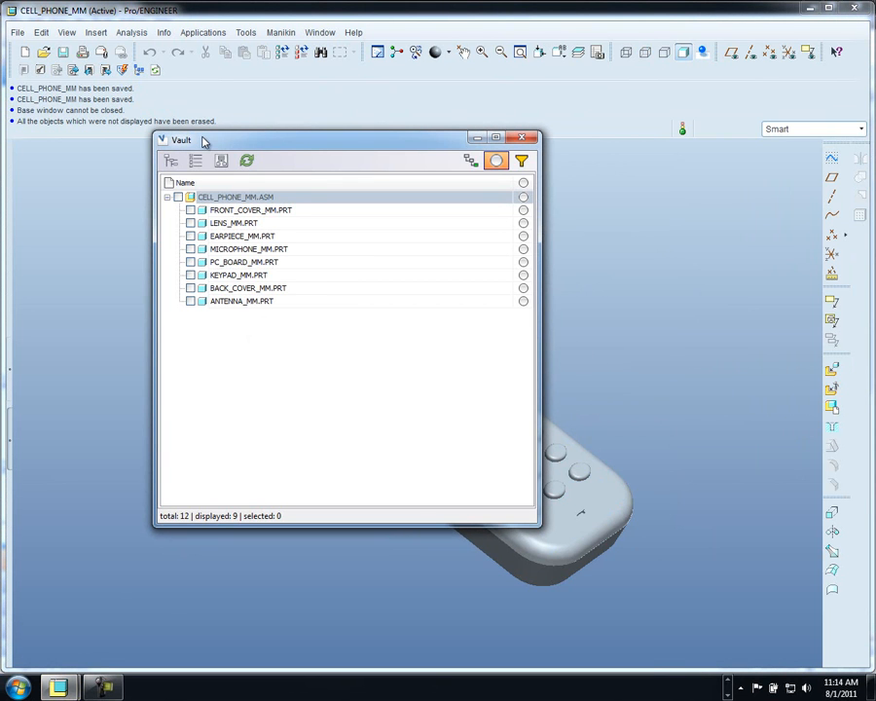
# - Add Revision and Lifecycle State columns to the Vault list and widen the Name column
pyautogui.rightClick(256, 197)
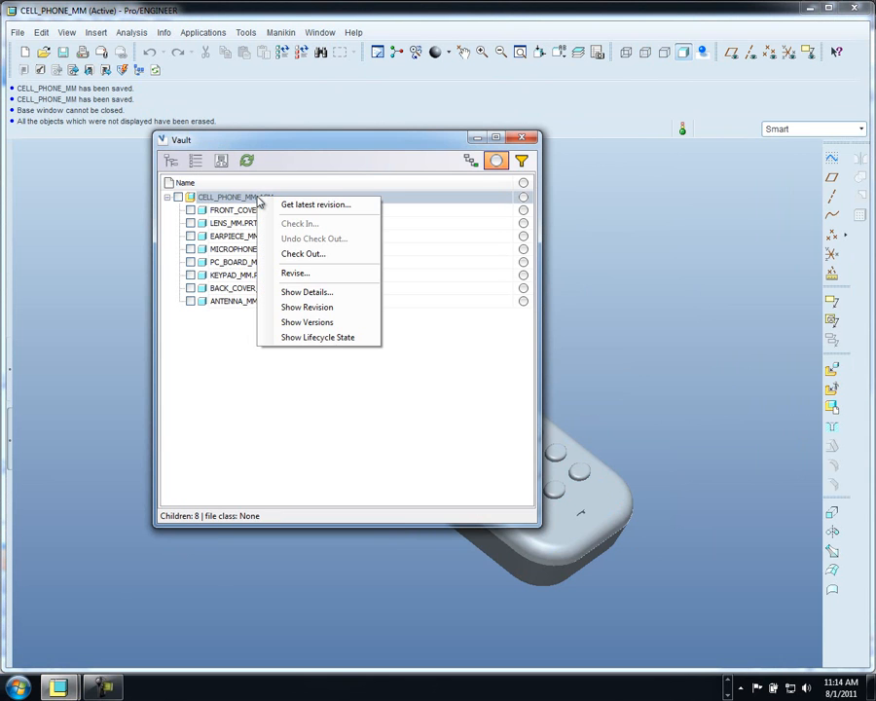
pyautogui.click(307, 307)
pyautogui.rightClick(276, 200)
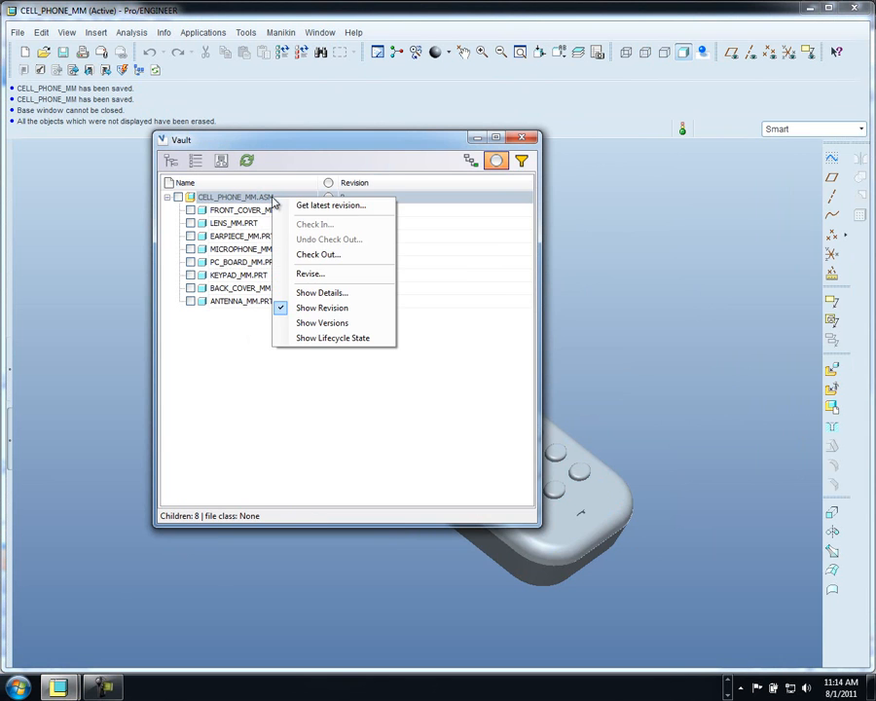
pyautogui.click(320, 339)
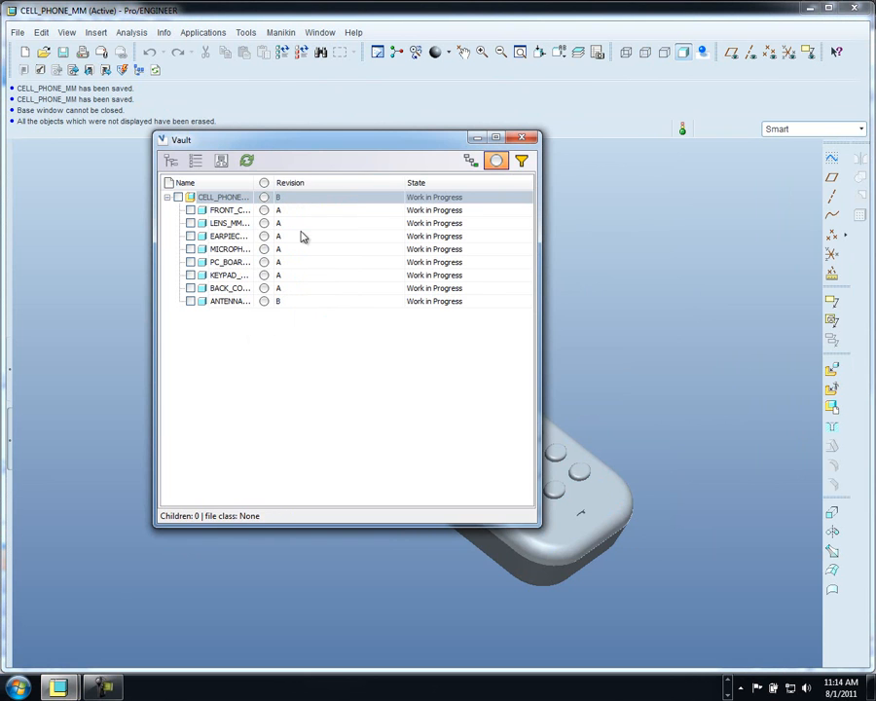
pyautogui.moveTo(273, 181); pyautogui.dragTo(370, 182)
# - Check out CELL_PHONE_MM.ASM and ANTENNA_MM.PRT from the vault
pyautogui.rightClick(261, 200)
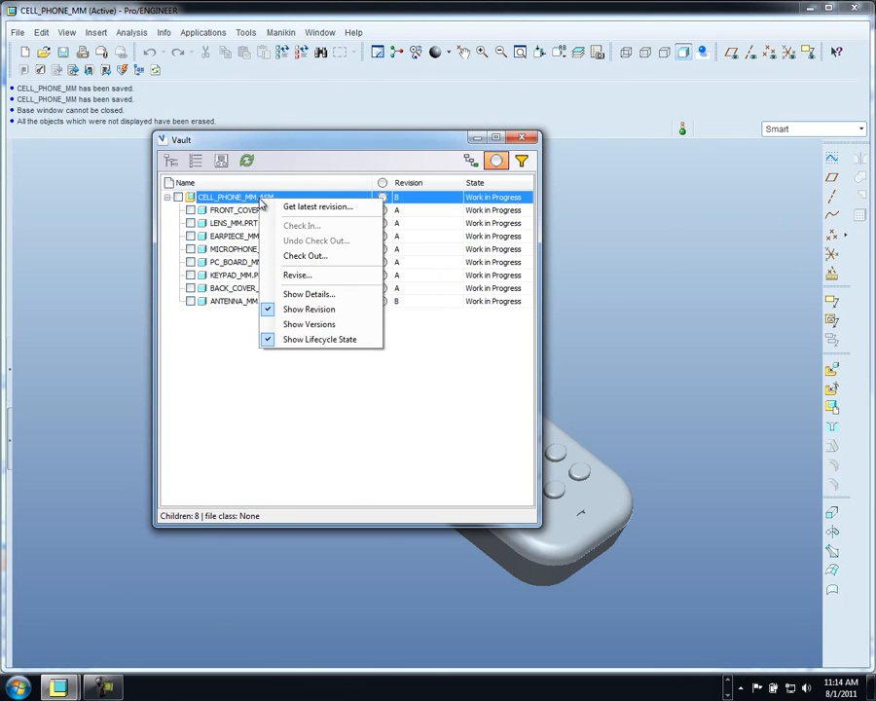
pyautogui.click(304, 257)
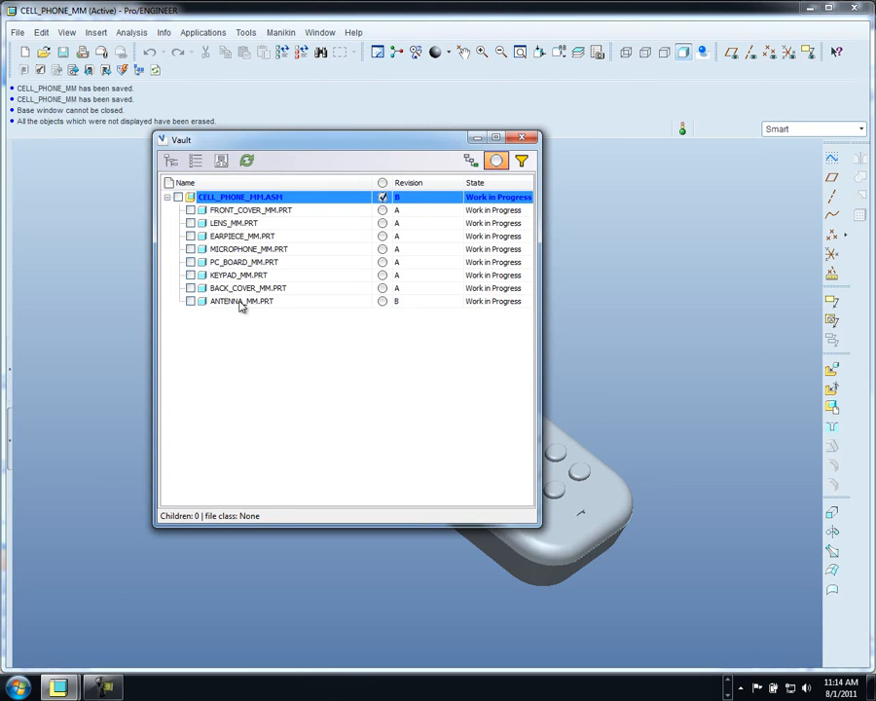
pyautogui.click(243, 303)
pyautogui.rightClick(241, 305)
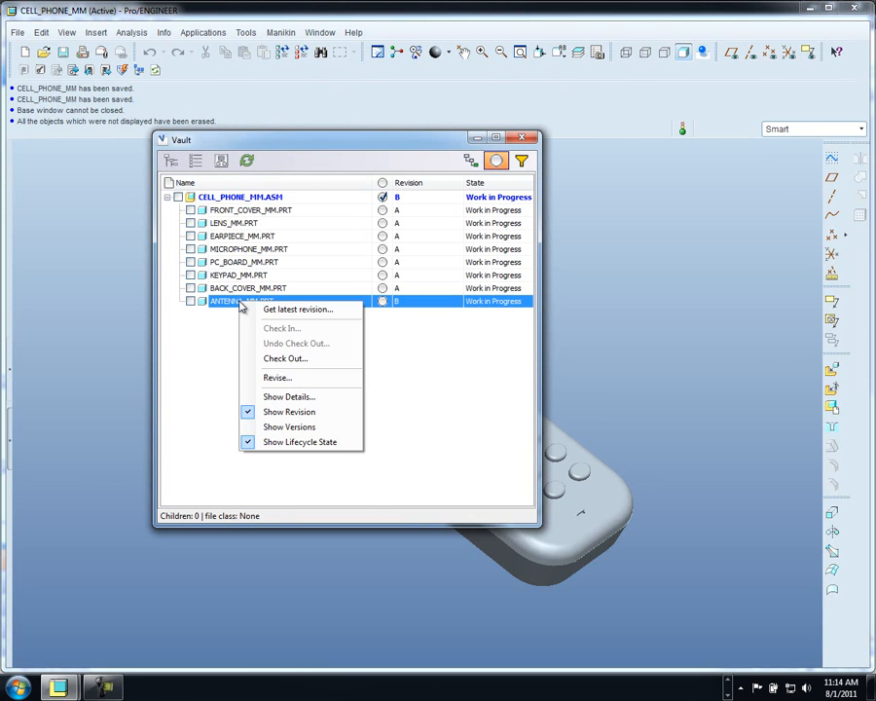
pyautogui.click(281, 360)
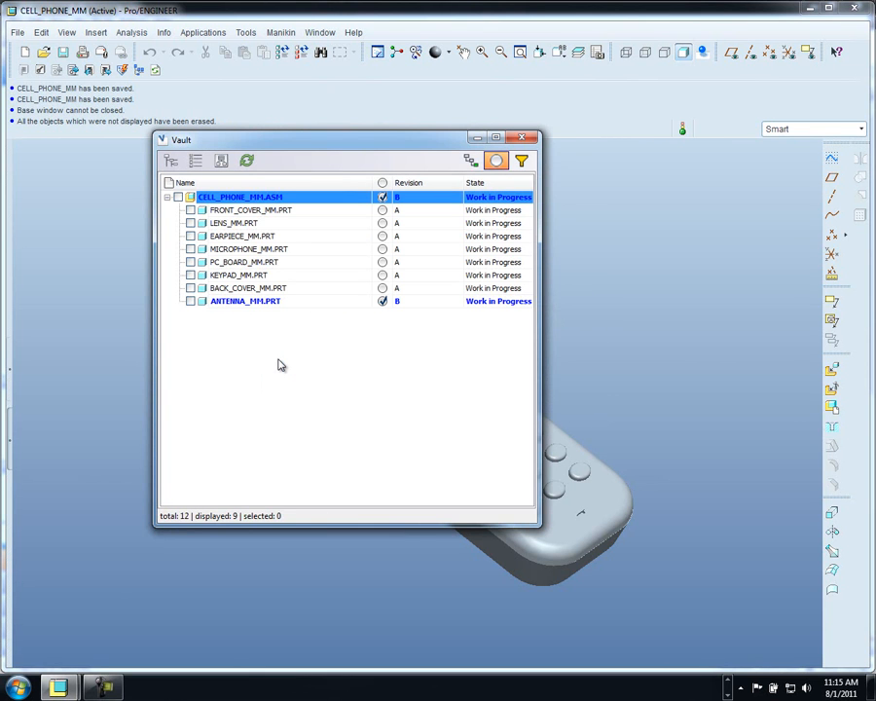
# - Review the assembly's vault history and Summary details, then close the History and Vault windows
pyautogui.rightClick(253, 202)
pyautogui.click(297, 295)
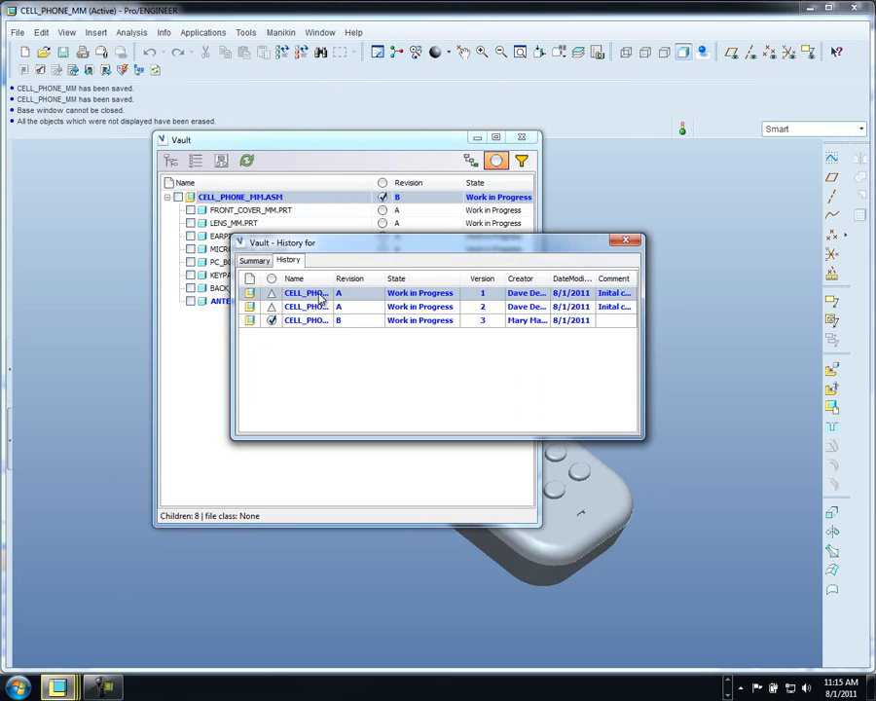
pyautogui.moveTo(642, 404); pyautogui.dragTo(761, 404)
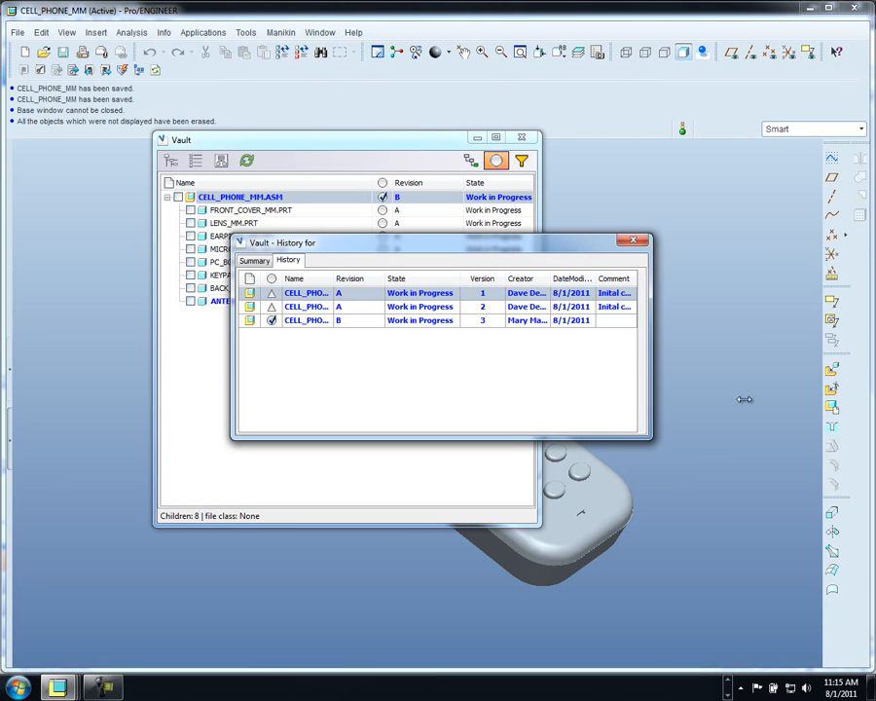
pyautogui.click(255, 261)
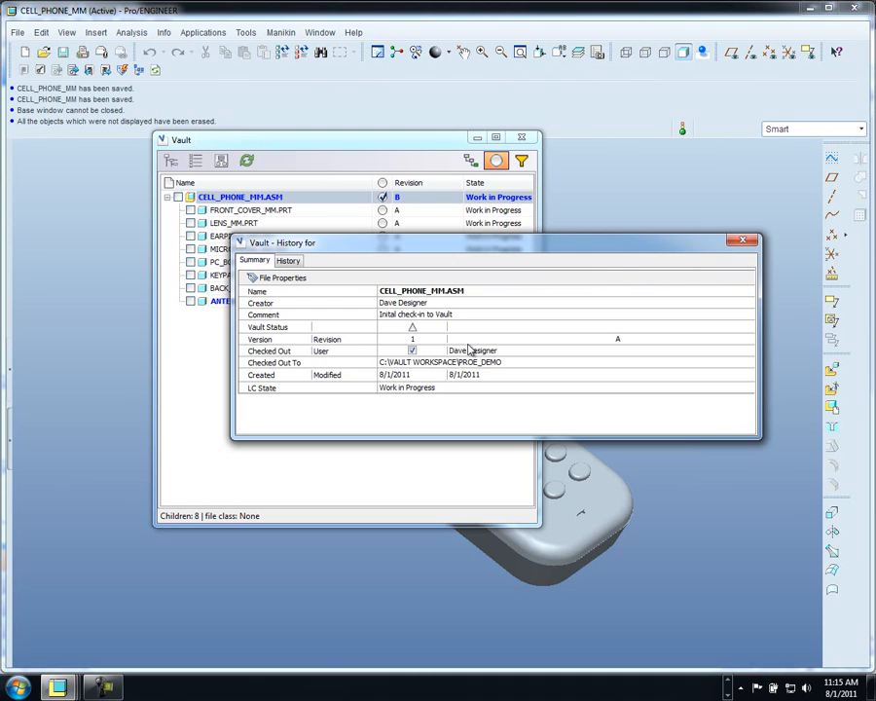
pyautogui.click(743, 240)
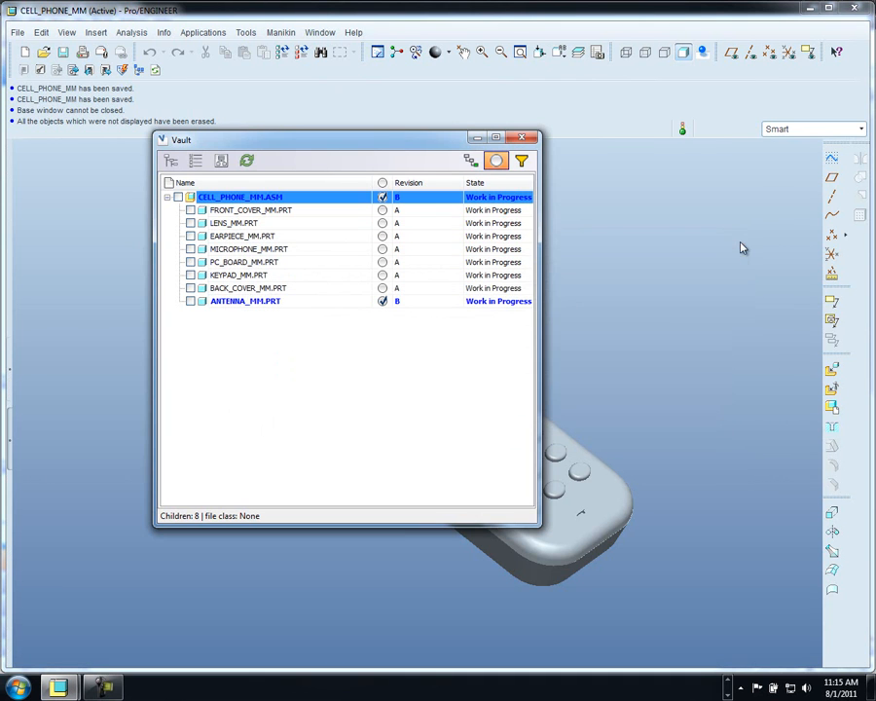
pyautogui.click(523, 139)
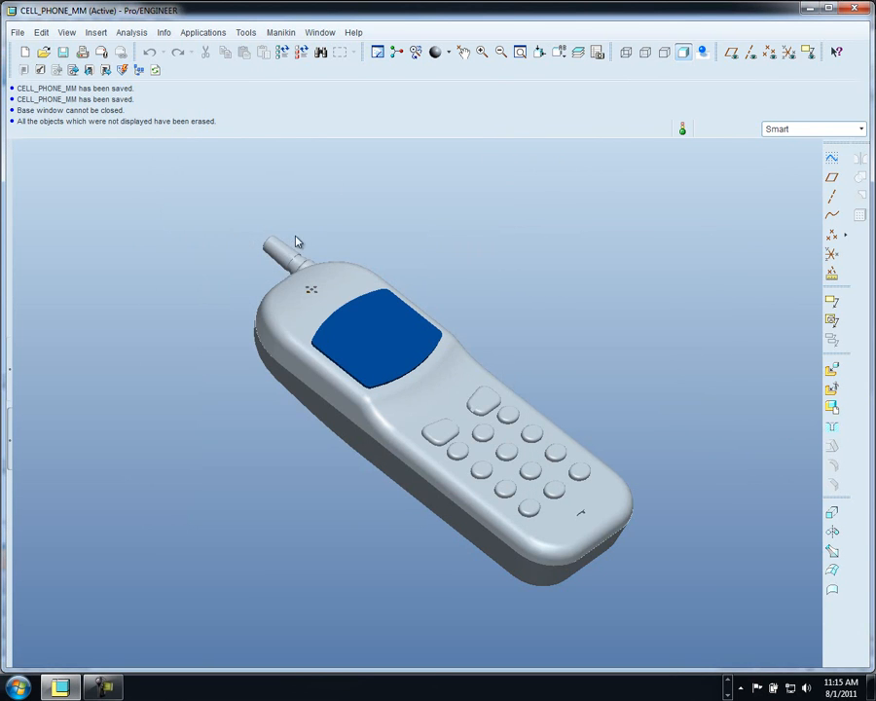
# - Redefine the antenna's placement so its mate constraint becomes an offset of 10.00
pyautogui.click(289, 257)
pyautogui.rightClick(198, 252)
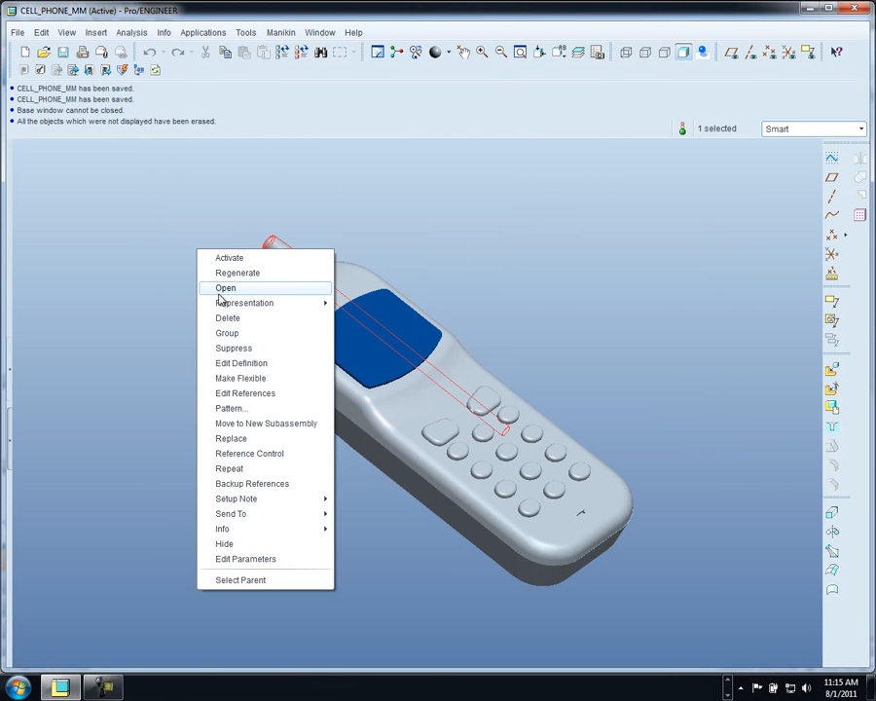
pyautogui.click(239, 363)
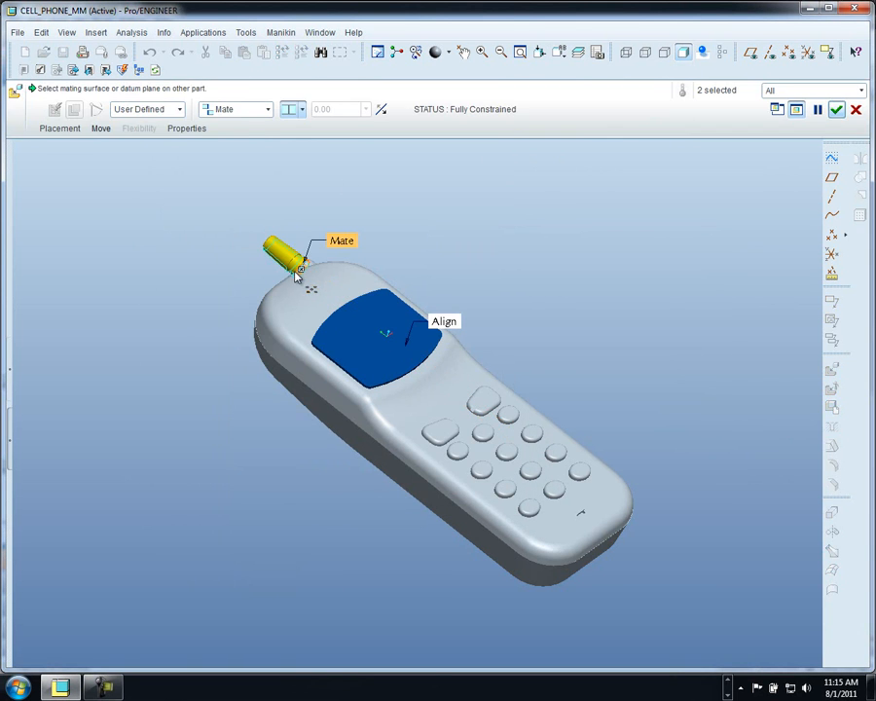
pyautogui.rightClick(302, 273)
pyautogui.click(327, 356)
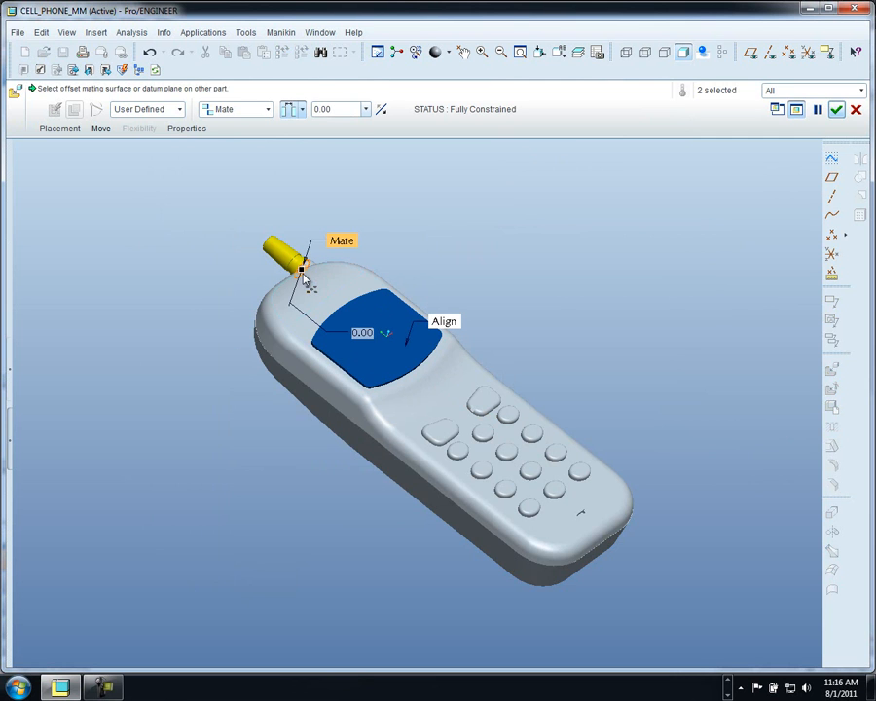
pyautogui.write('2')
pyautogui.press('Return')
pyautogui.moveTo(285, 259); pyautogui.dragTo(275, 249)
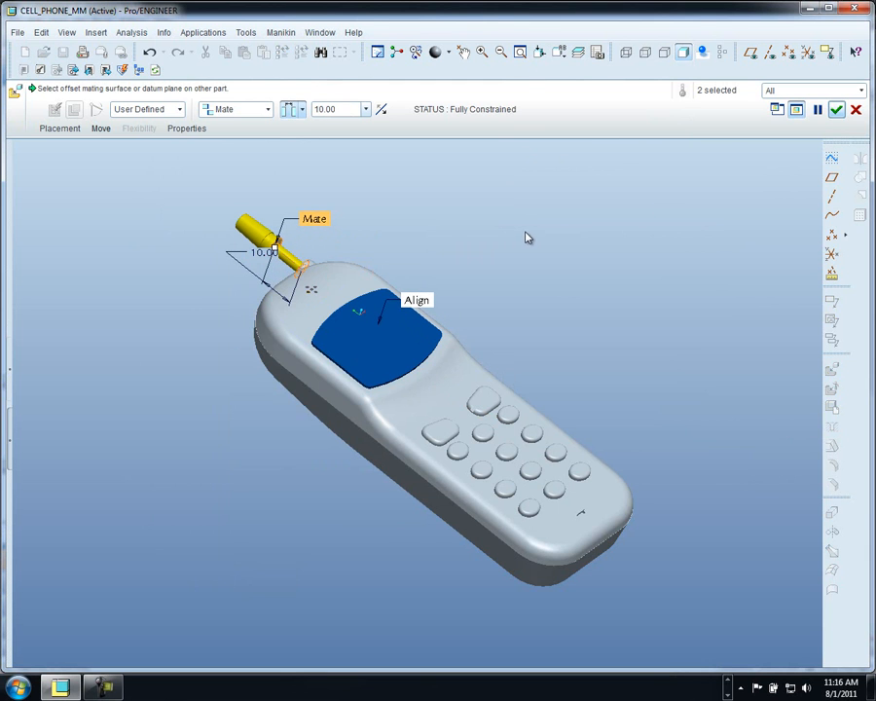
pyautogui.click(836, 109)
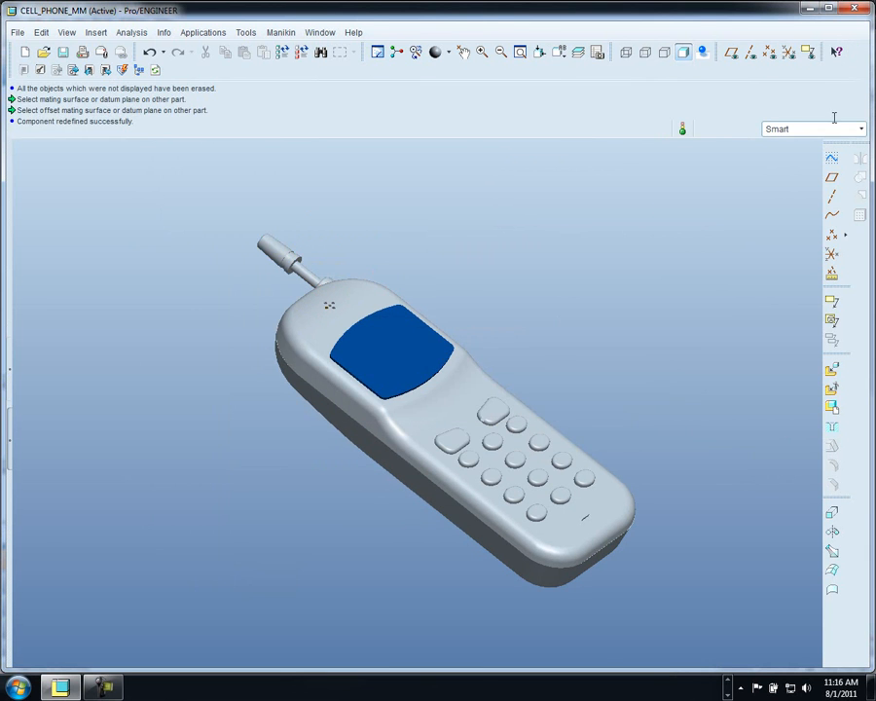
# - Activate ANTENNA_MM, change its 75 length dimension, and regenerate the part
pyautogui.click(285, 259)
pyautogui.rightClick(309, 217)
pyautogui.click(329, 228)
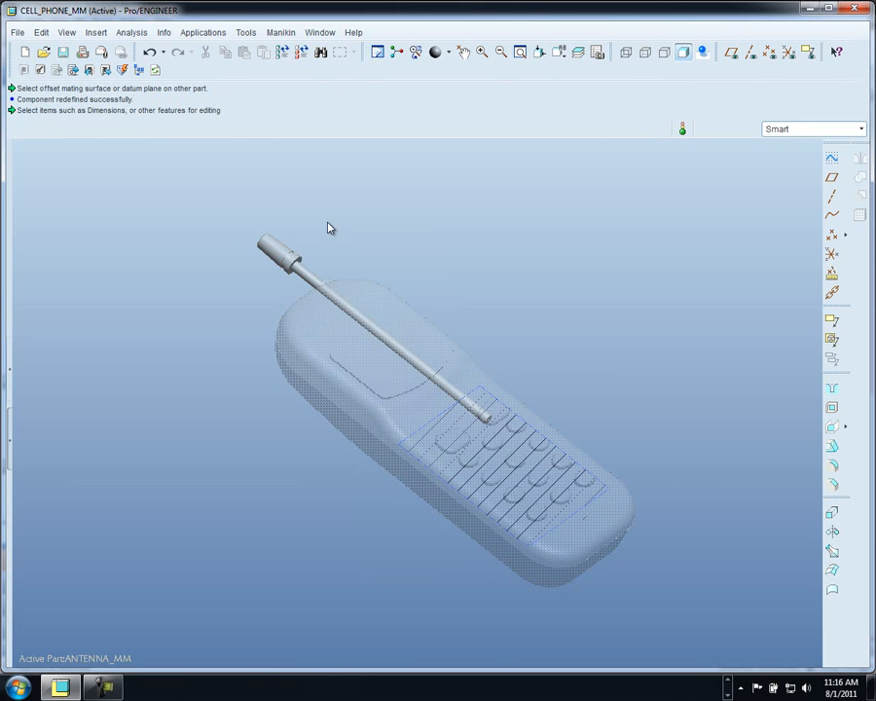
pyautogui.click(312, 280)
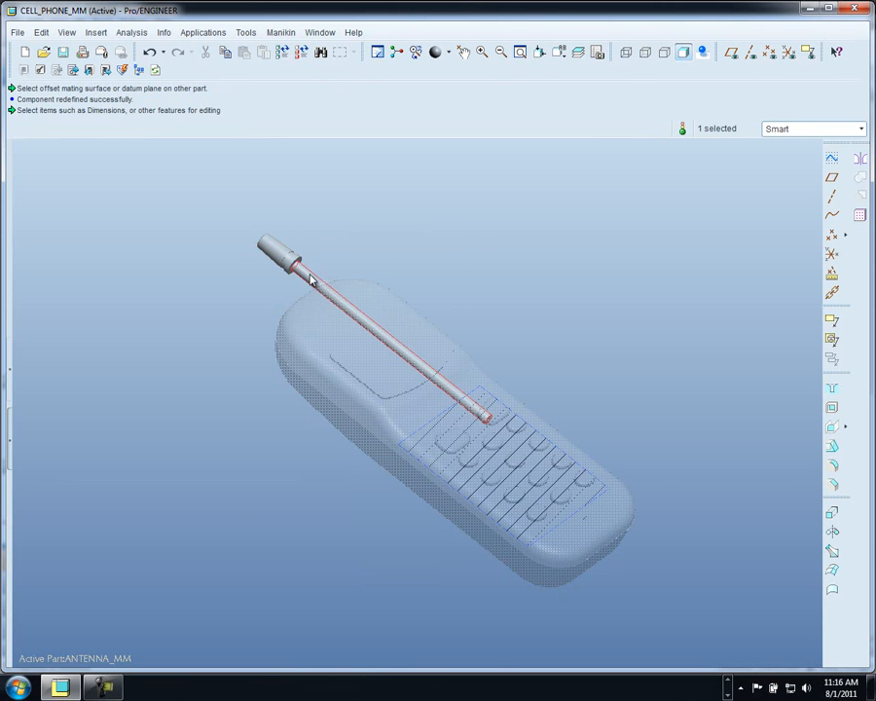
pyautogui.rightClick(311, 280)
pyautogui.click(336, 328)
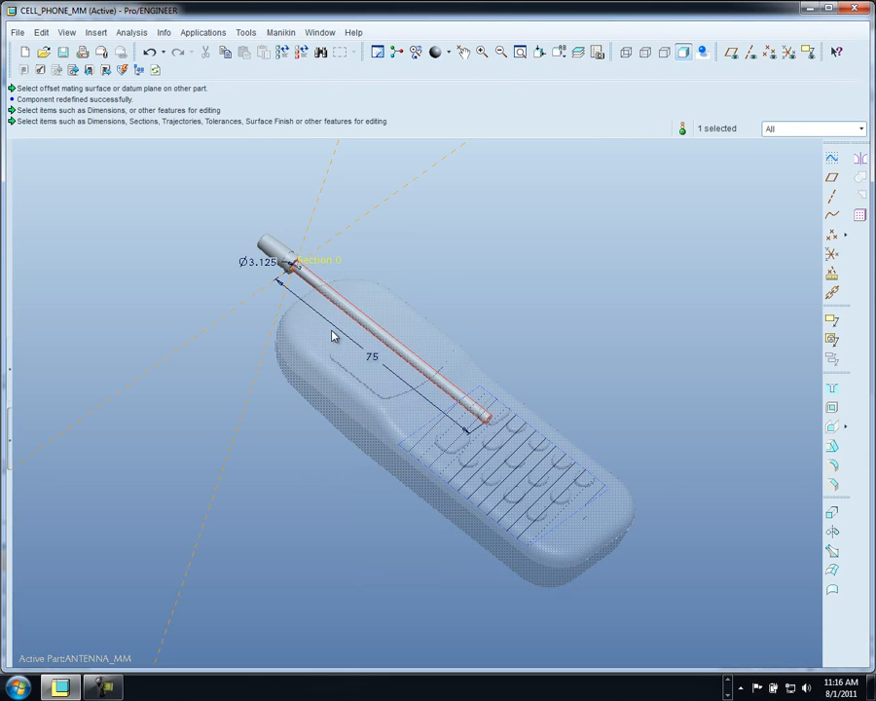
pyautogui.doubleClick(373, 359)
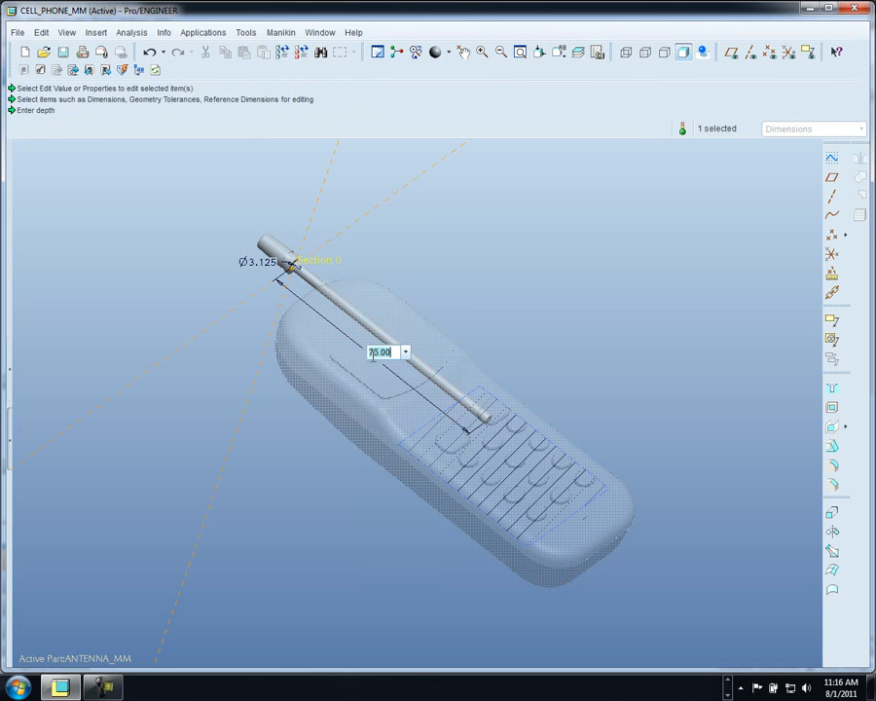
pyautogui.press('Return')
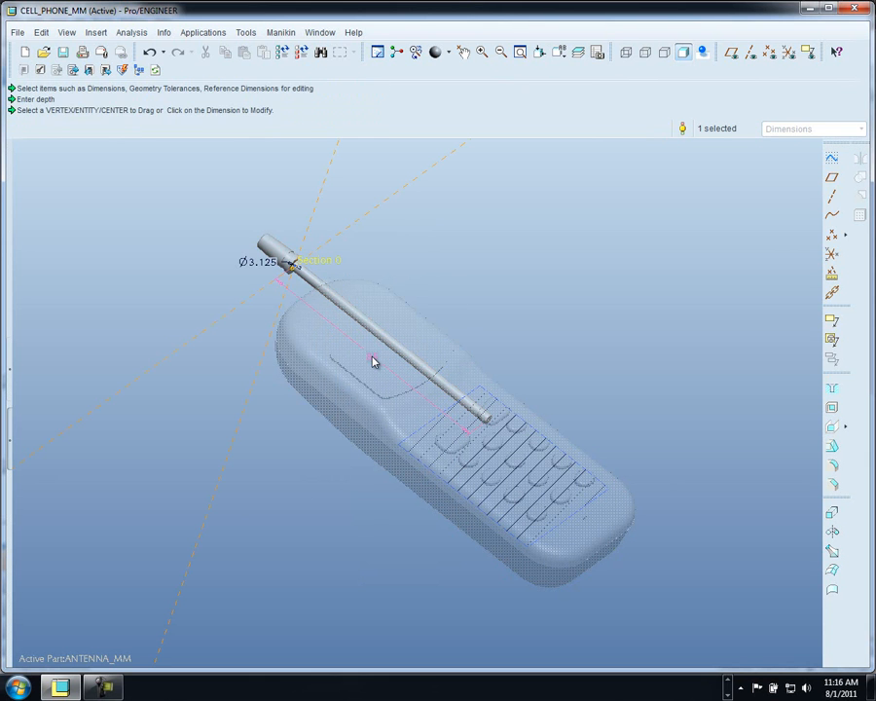
pyautogui.click(282, 53)
# - Make CELL_PHONE_MM.ASM the active model again from the Model Tree
pyautogui.rightClick(503, 256)
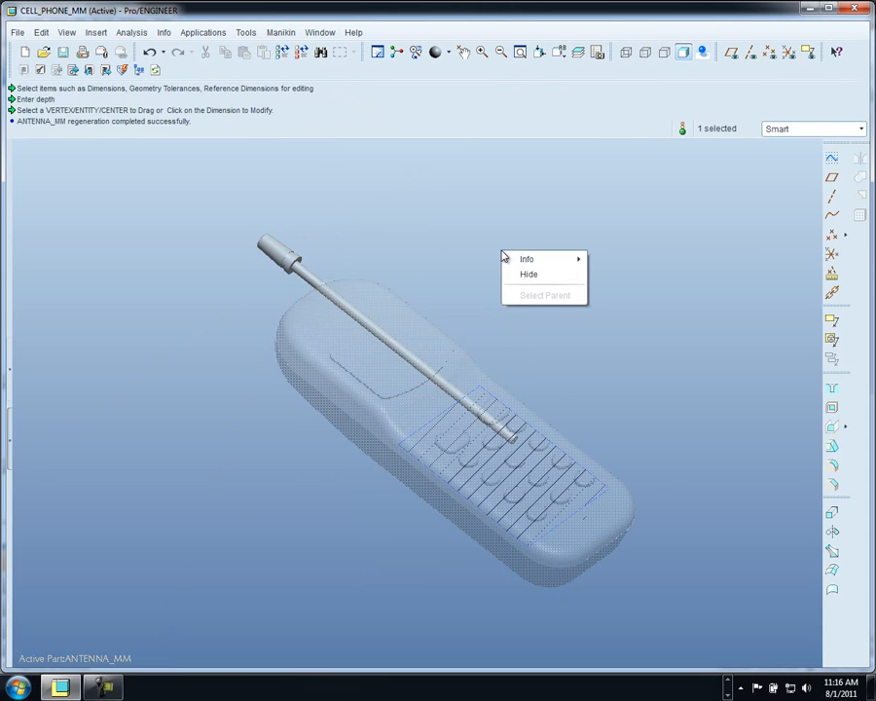
pyautogui.click(9, 365)
pyautogui.click(58, 186)
pyautogui.rightClick(63, 187)
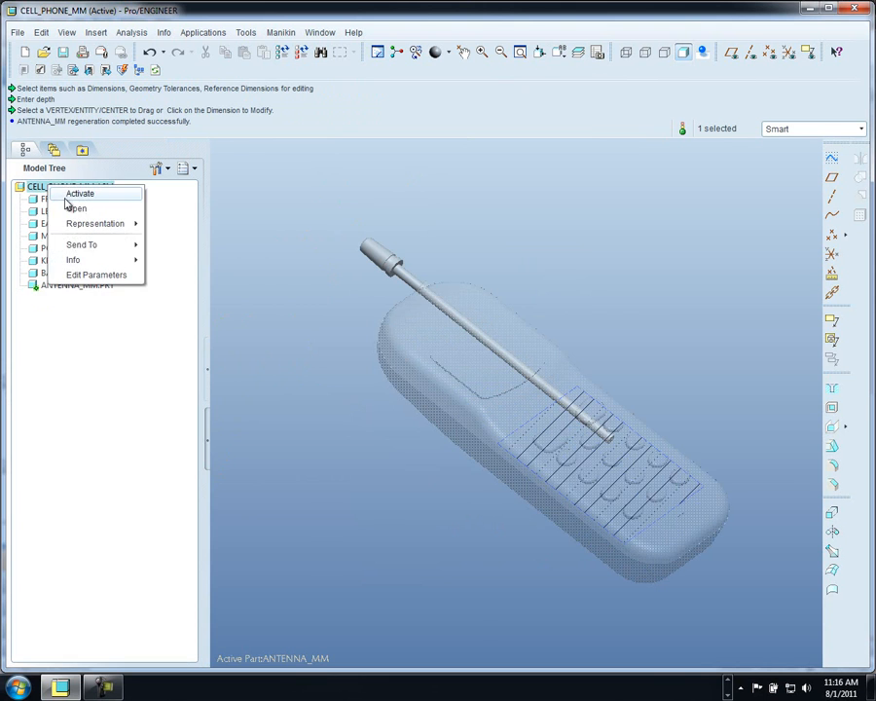
pyautogui.click(79, 194)
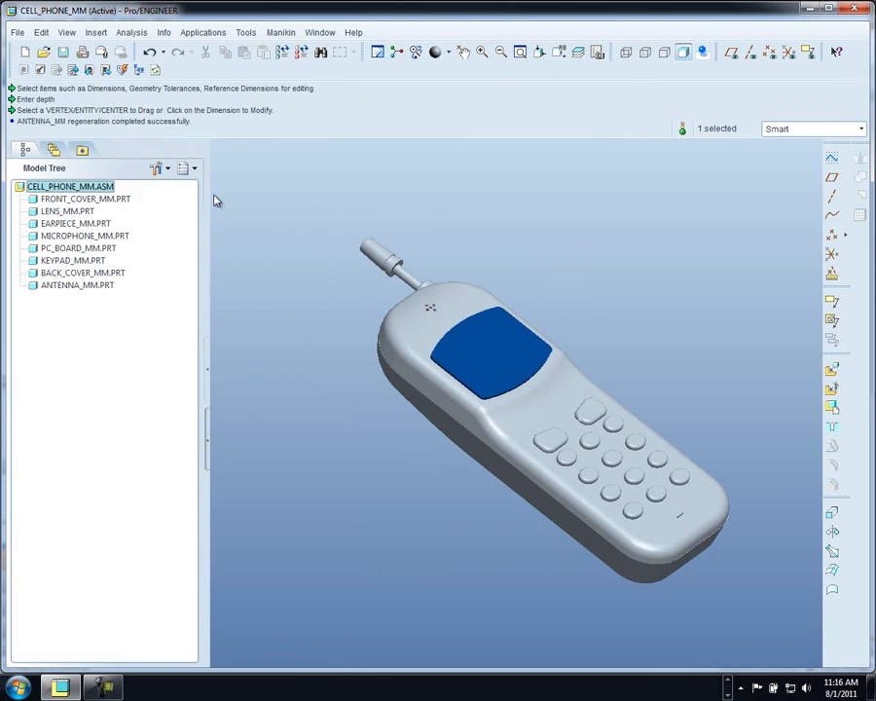
pyautogui.click(208, 366)
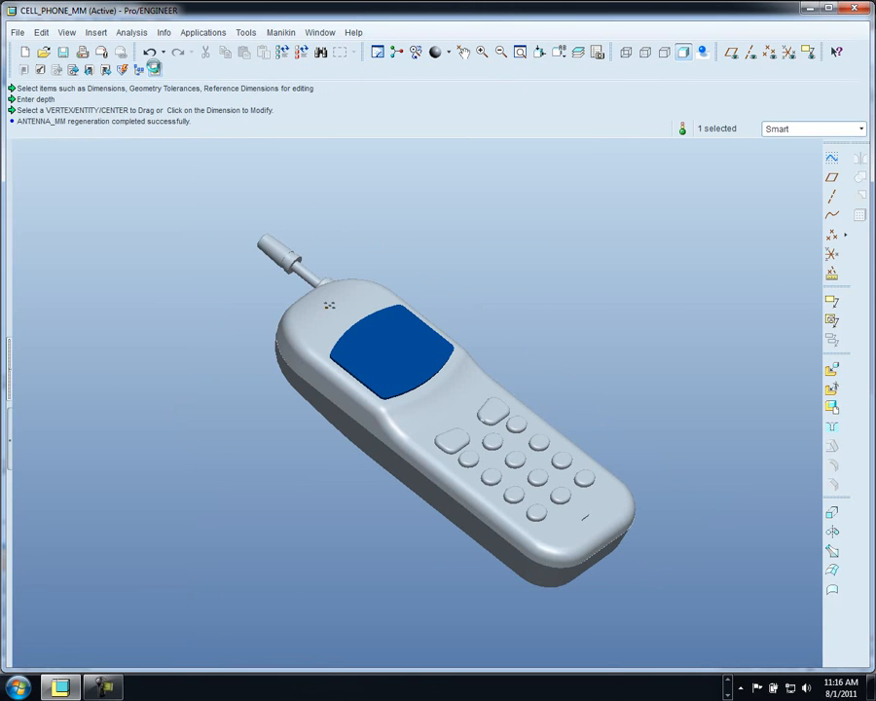
# - Check CELL_PHONE_MM into DemoVault with the comment 'Reduced the size of the antenna and extended it from the phone's base'
pyautogui.click(57, 70)
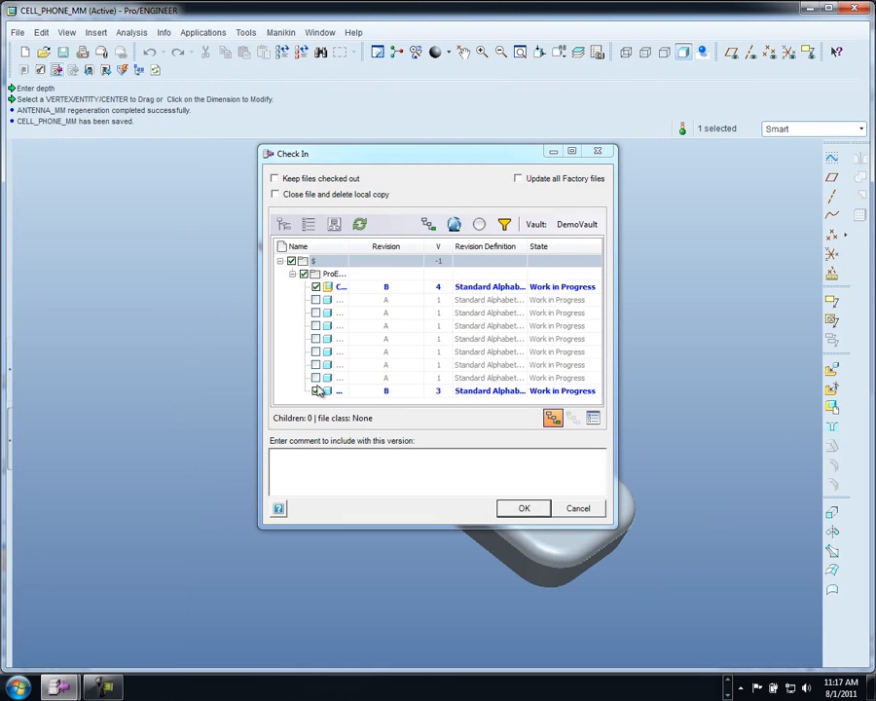
pyautogui.click(298, 467)
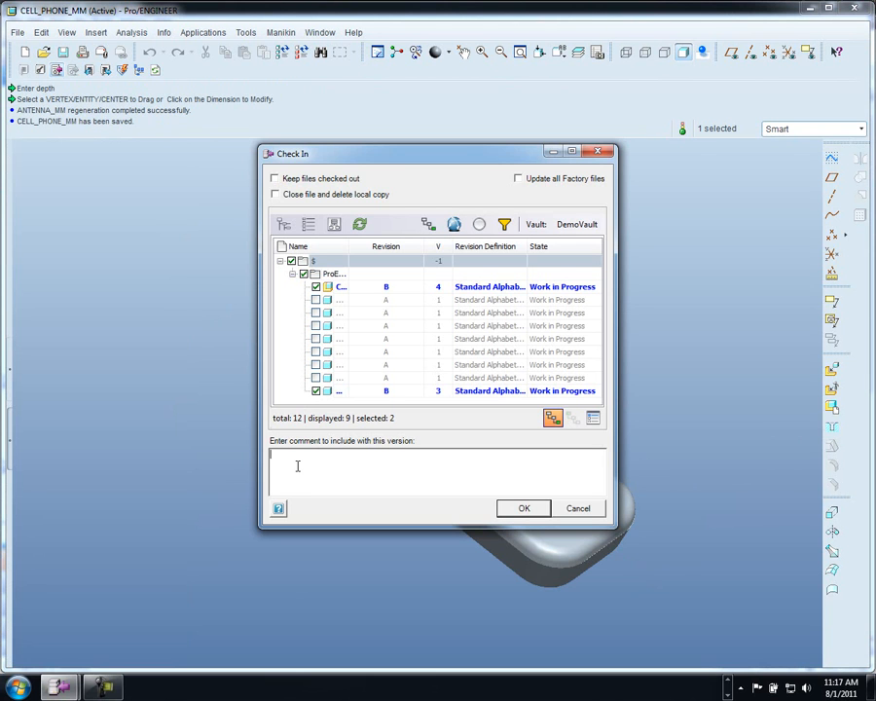
pyautogui.write("Reduced the size of the antenna and extended it from the phone's base")
pyautogui.click(516, 508)
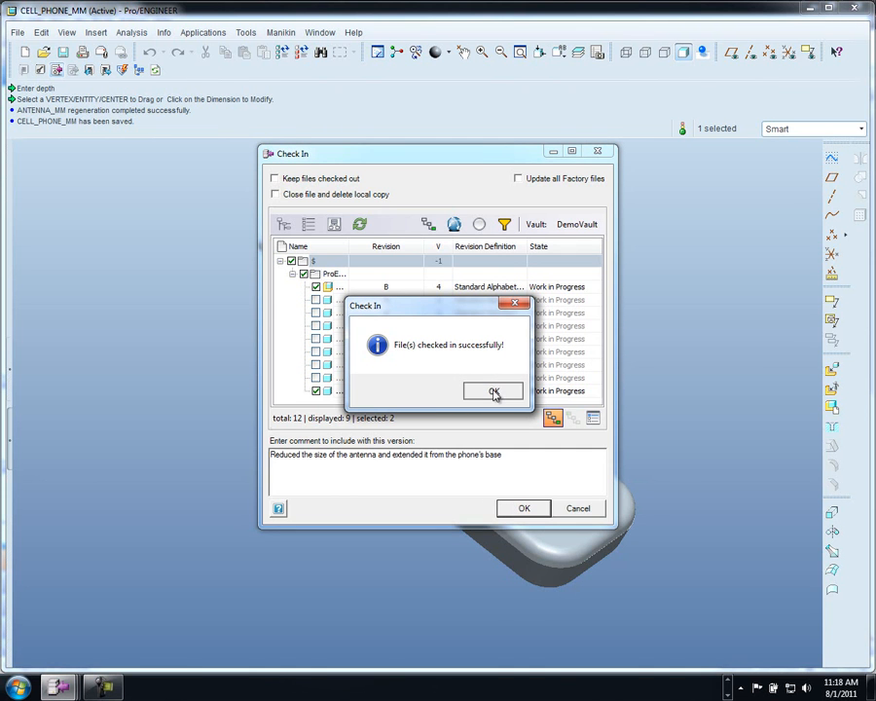
pyautogui.click(492, 390)
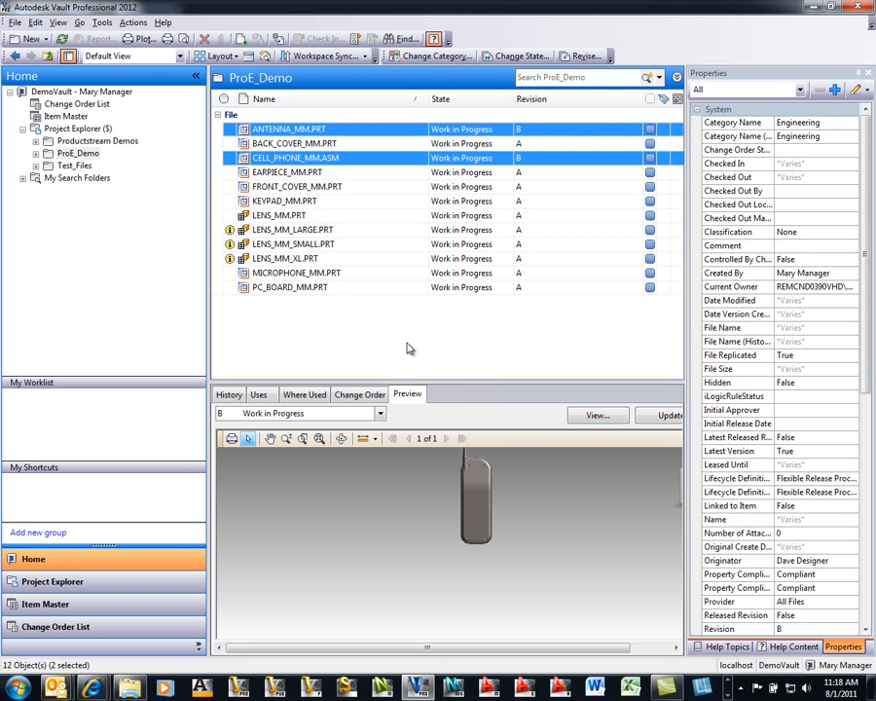
# - Refresh the vault file list and open CELL_PHONE_MM.ASM in a separate viewer window
pyautogui.click(62, 40)
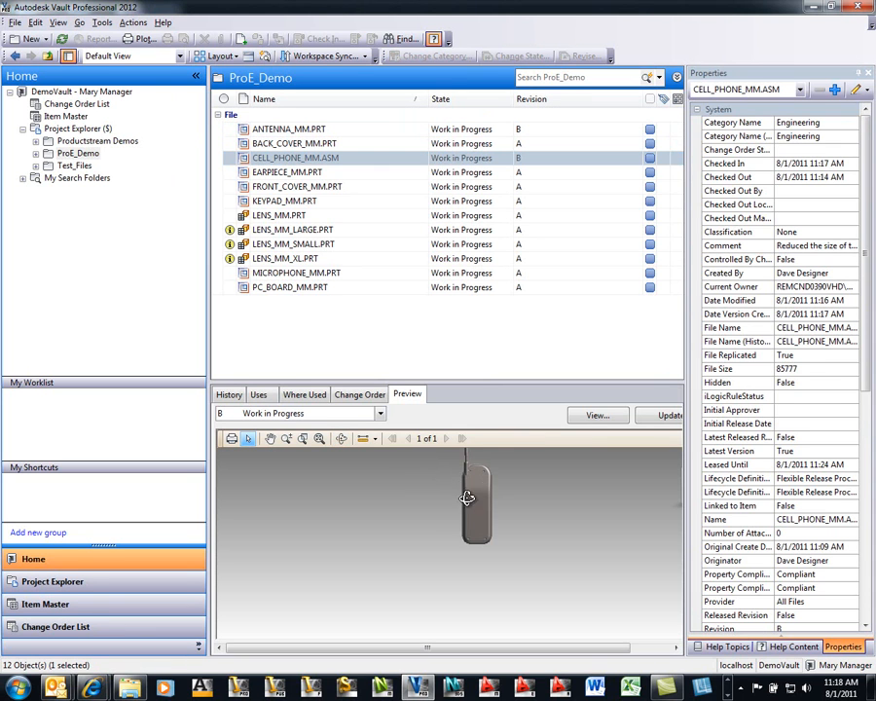
pyautogui.keyDown('shift'); pyautogui.moveTo(469, 498); pyautogui.dragTo(255, 533, button='middle'); pyautogui.keyUp('shift')
pyautogui.scroll(3, 366, 545)
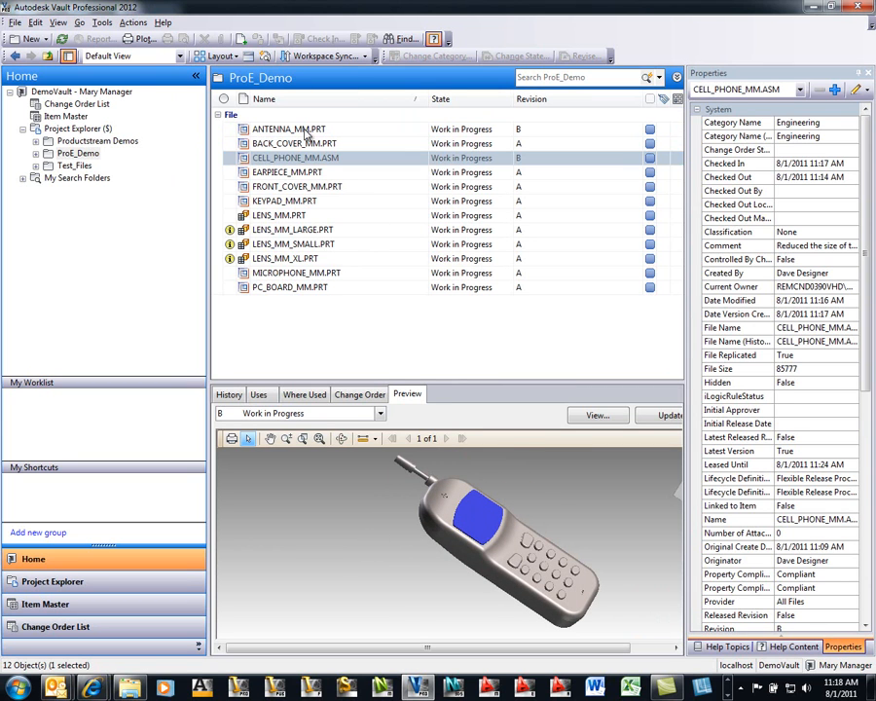
pyautogui.rightClick(303, 162)
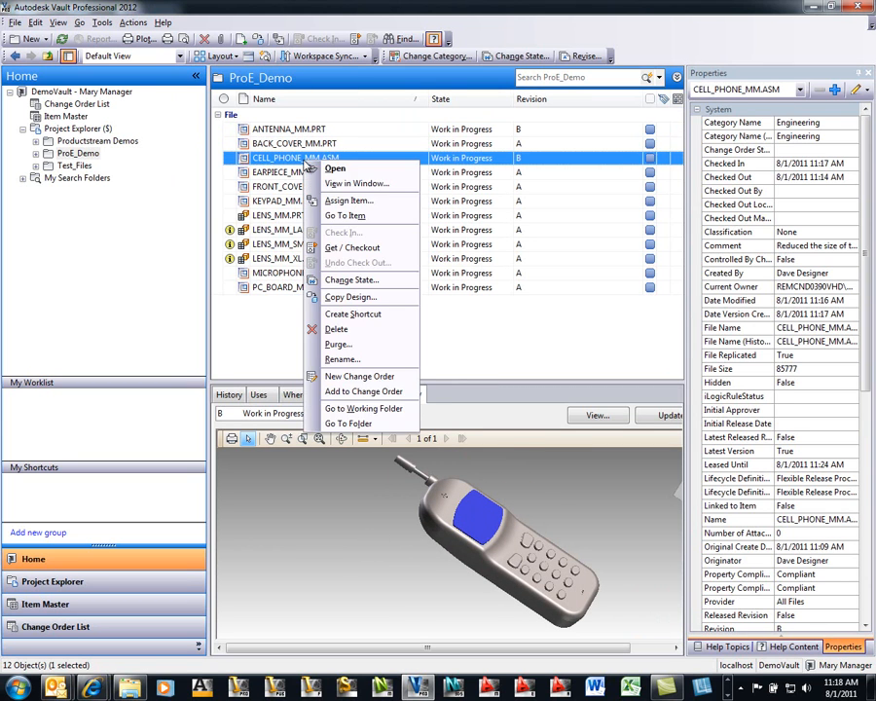
pyautogui.click(334, 185)
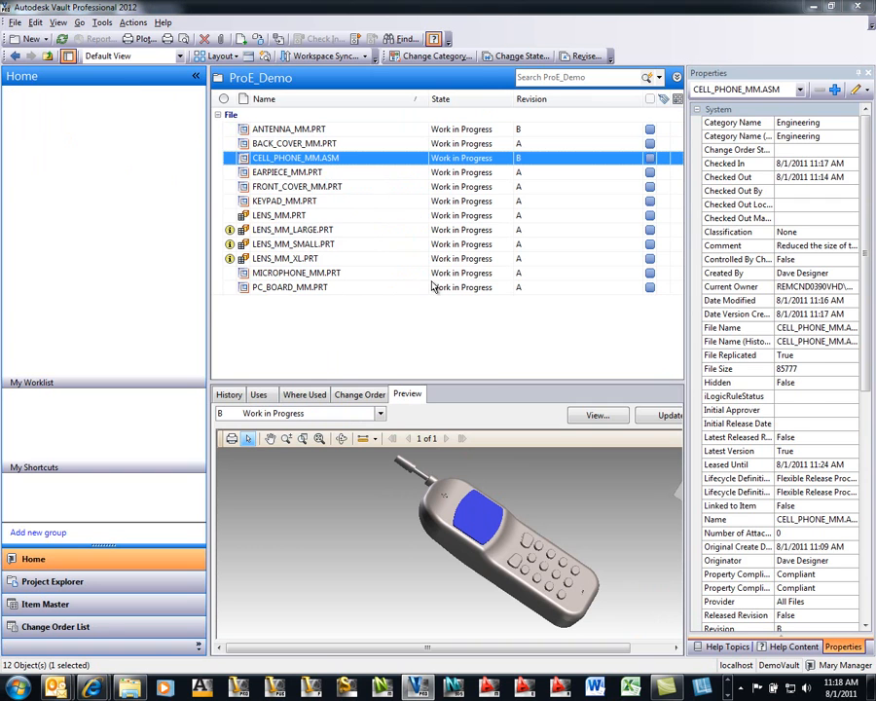
pyautogui.moveTo(313, 44); pyautogui.dragTo(443, 150)
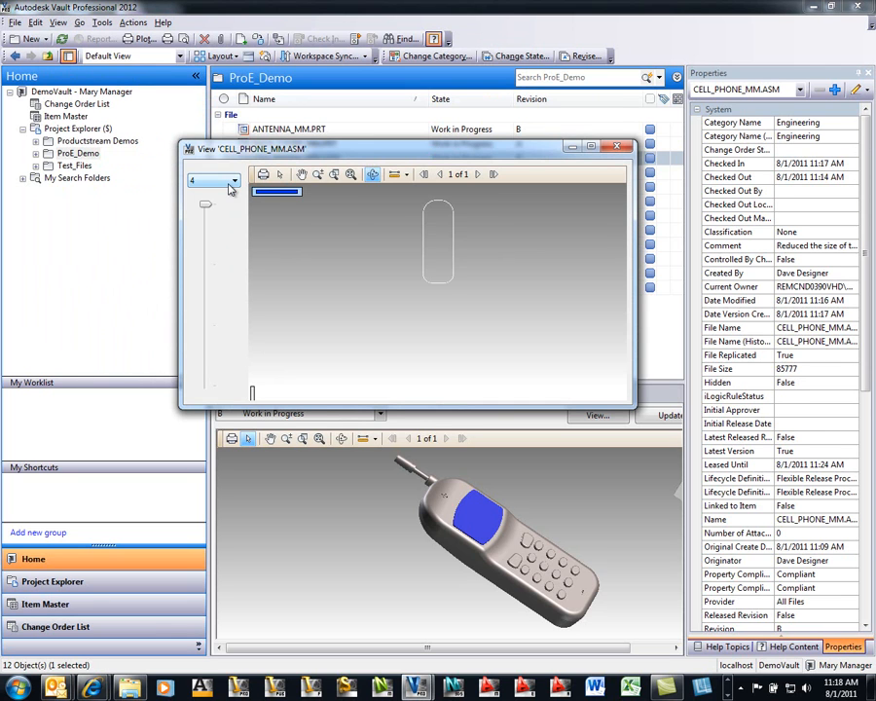
# - Switch the viewer to revision A of CELL_PHONE_MM.ASM and orbit and zoom to inspect its antenna
pyautogui.click(232, 185)
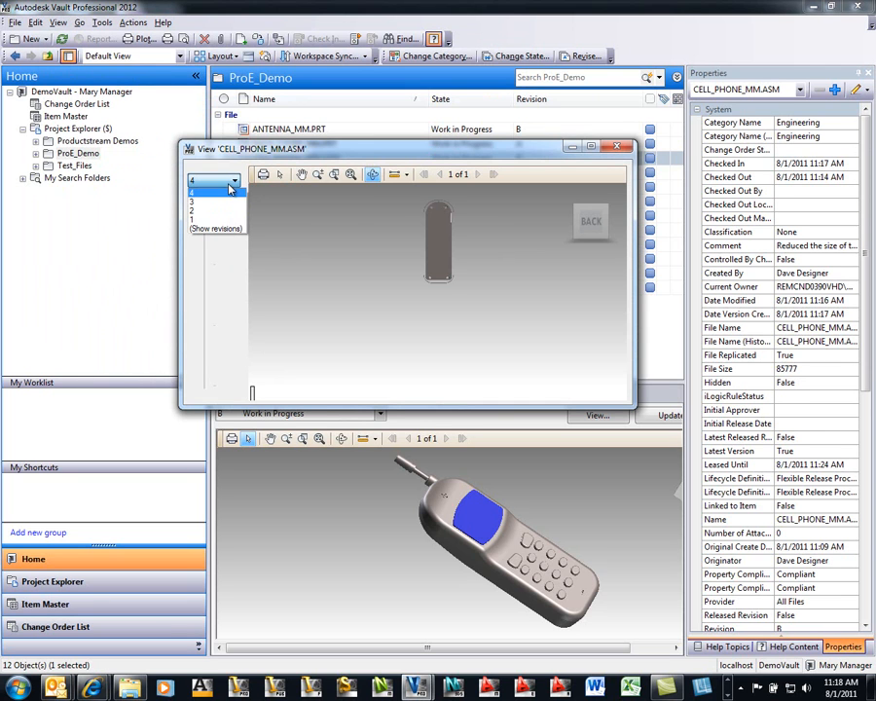
pyautogui.click(218, 229)
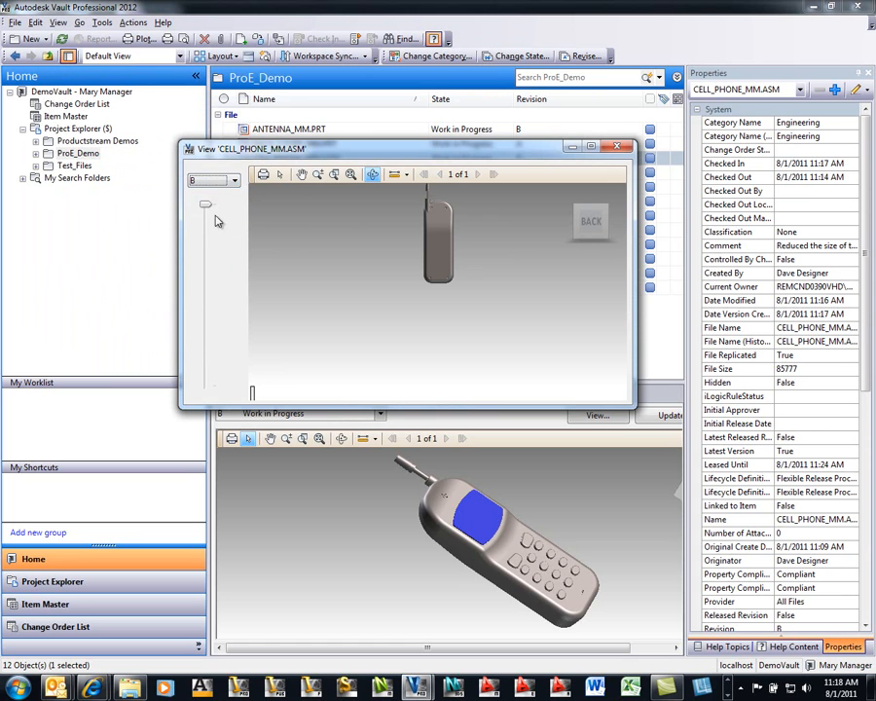
pyautogui.click(209, 182)
pyautogui.click(209, 202)
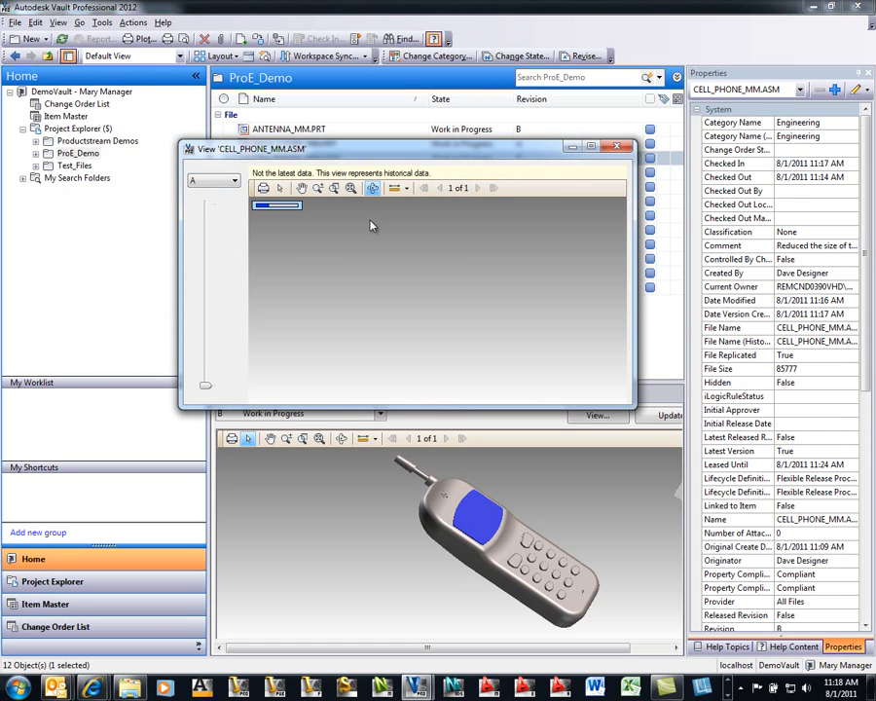
pyautogui.moveTo(415, 267); pyautogui.dragTo(343, 209)
pyautogui.scroll(5, 351, 211)
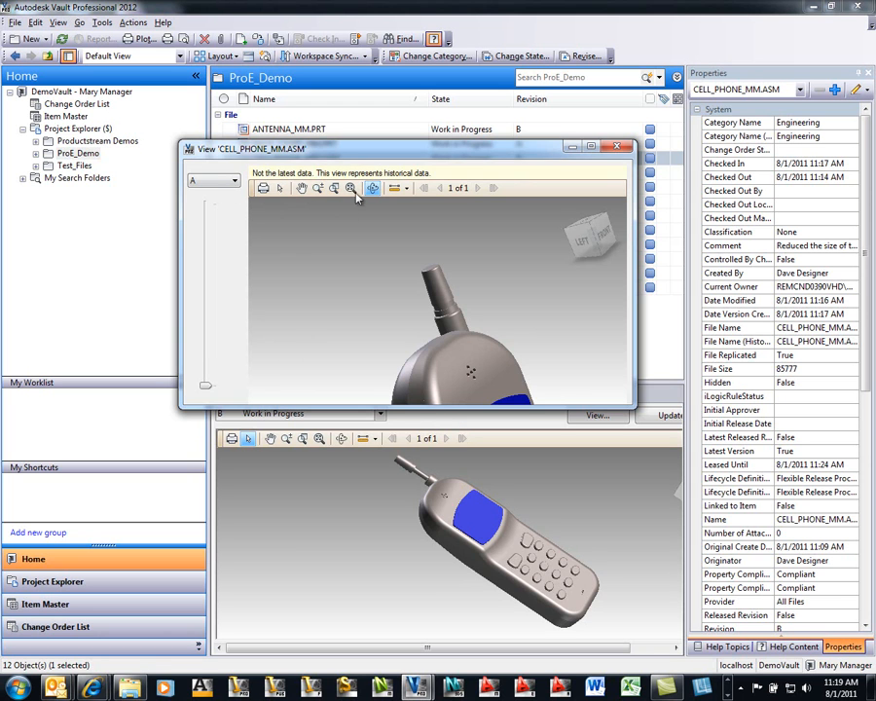
pyautogui.moveTo(363, 156); pyautogui.dragTo(362, 136)
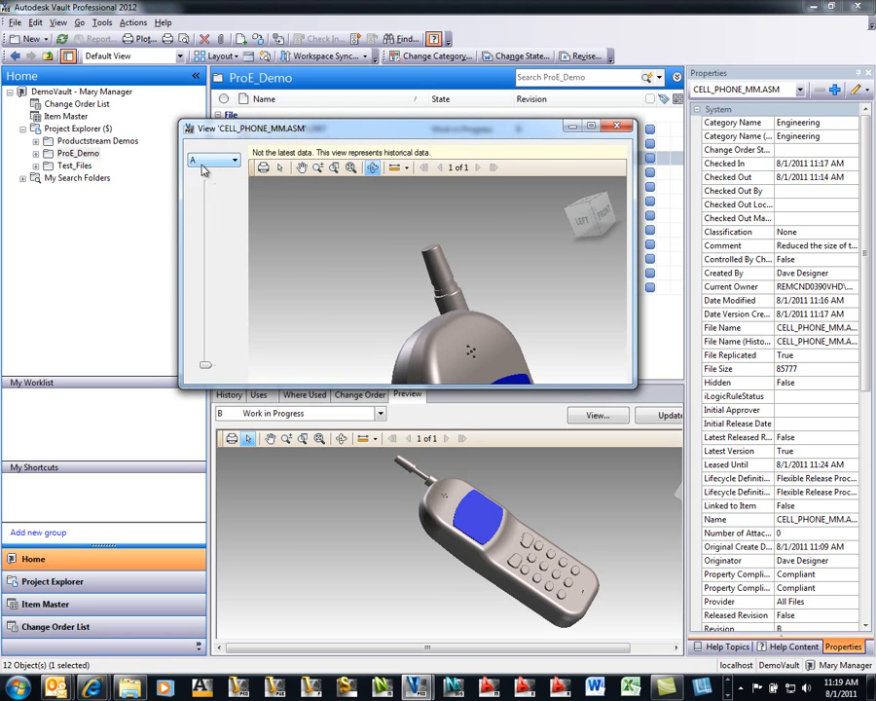